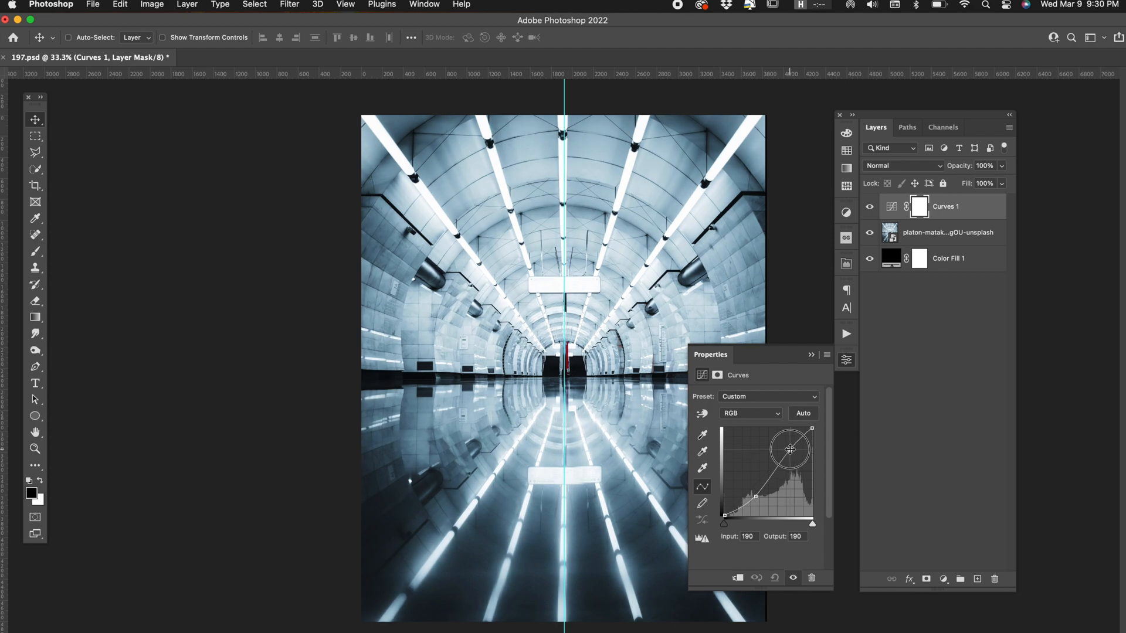
Pull the shadow point of the Curves 1 adjustment slightly lower to darken the tunnel photo's shadows.
{"action": "left_click_drag", "start_coordinate": [755, 497], "coordinate": [757, 504]}
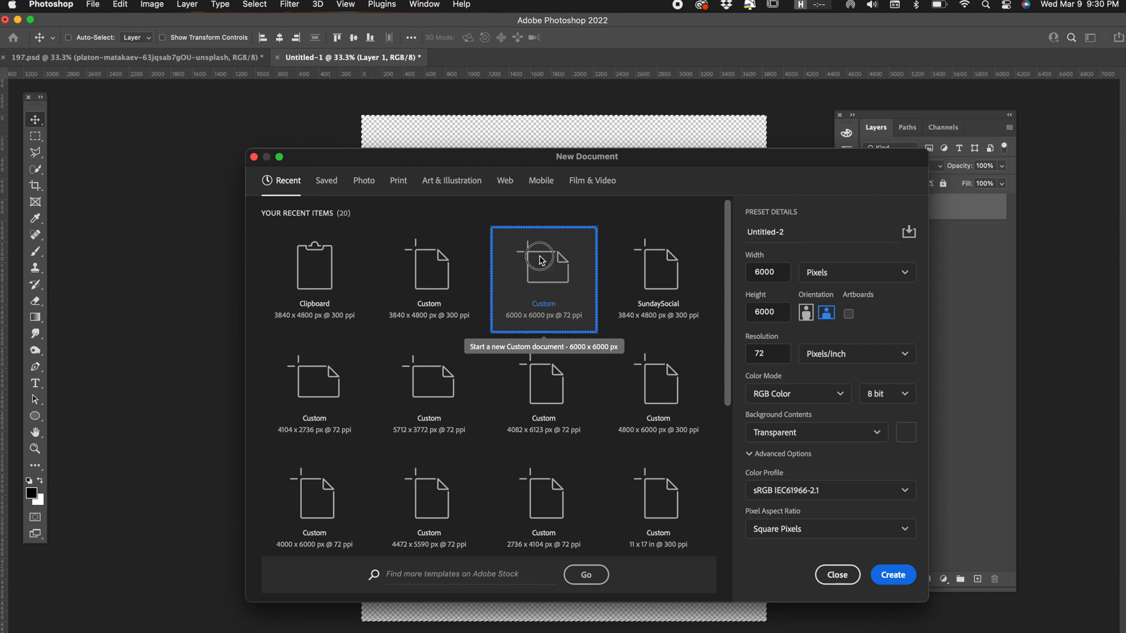
Create a 6000 x 6000 px document at 72 ppi and paste the copied tunnel image into it.
{"action": "double_click", "coordinate": [539, 254]}
{"action": "key", "text": "super+v"}
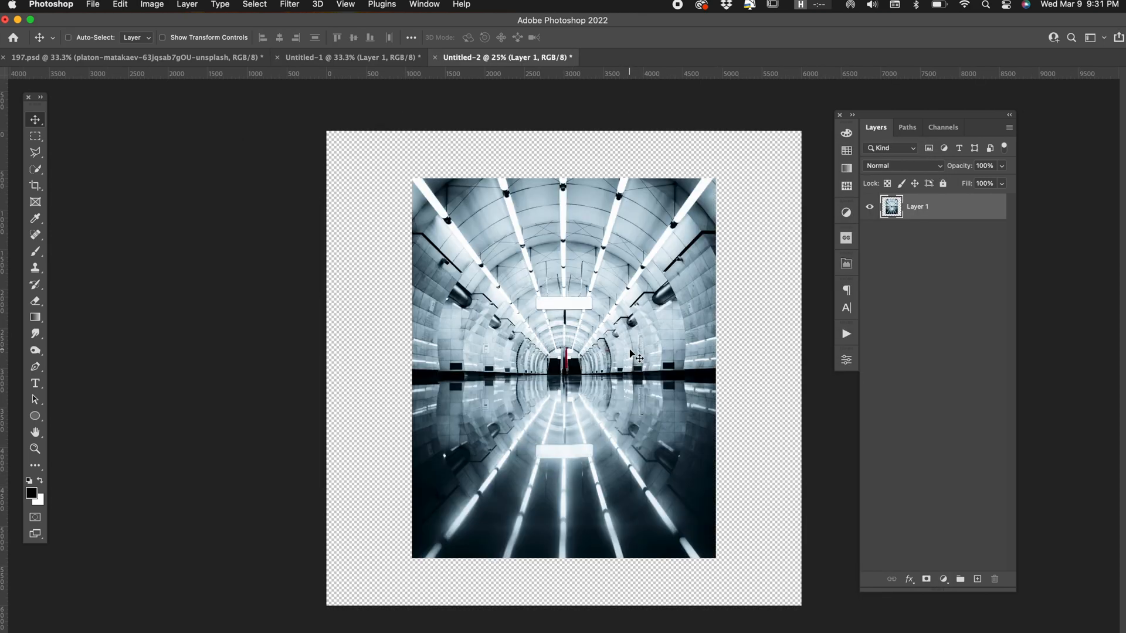
Scale the pasted tunnel image to about 159% so it fills the canvas, and duplicate it onto a new layer.
{"action": "key", "text": "super+t"}
{"action": "left_click_drag", "start_coordinate": [715, 178], "coordinate": [845, 105]}
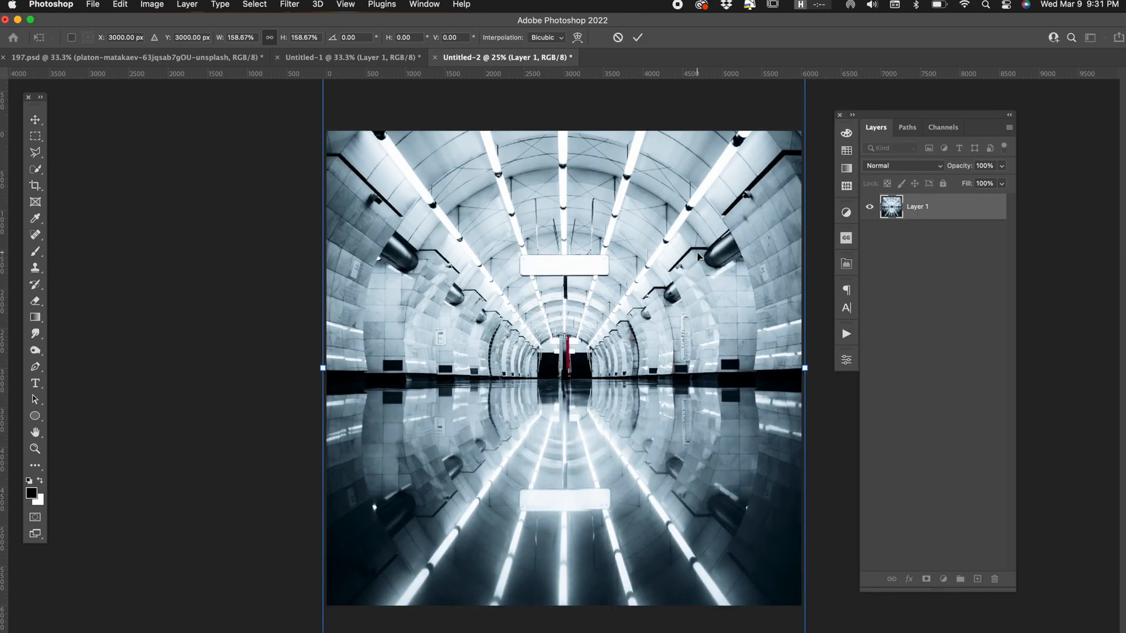
{"action": "key", "text": "Return"}
{"action": "key", "text": "super+a"}
{"action": "key", "text": "super+c"}
{"action": "key", "text": "super+v"}
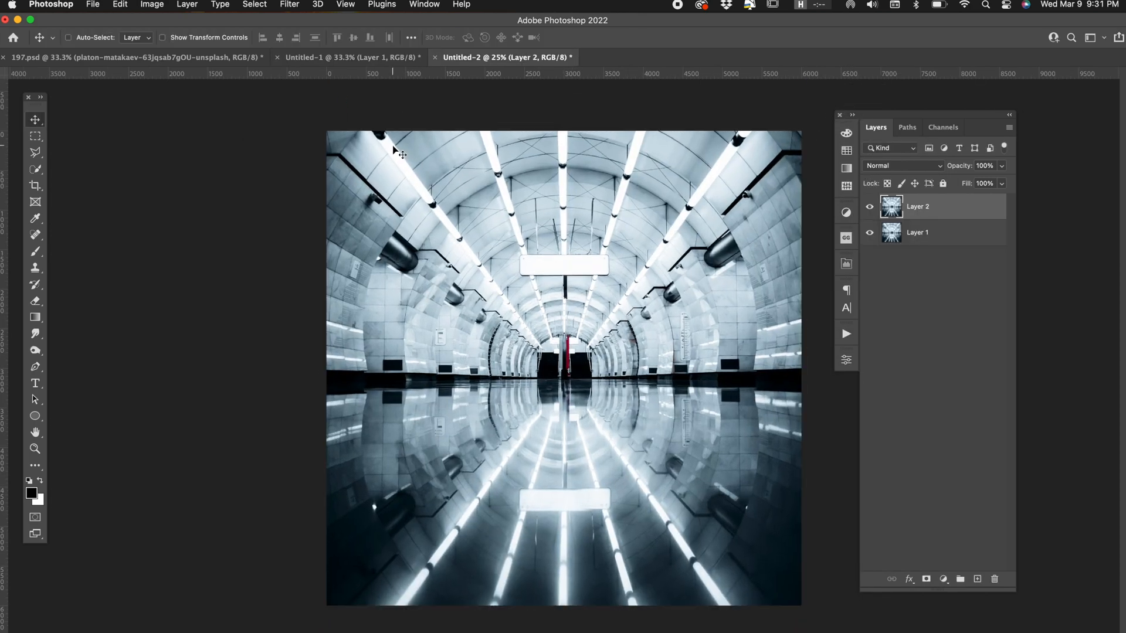
Try the Polar Coordinates filter with Rectangular to Polar on the duplicated tunnel layer.
{"action": "left_click", "coordinate": [289, 5]}
{"action": "mouse_move", "coordinate": [360, 192]}
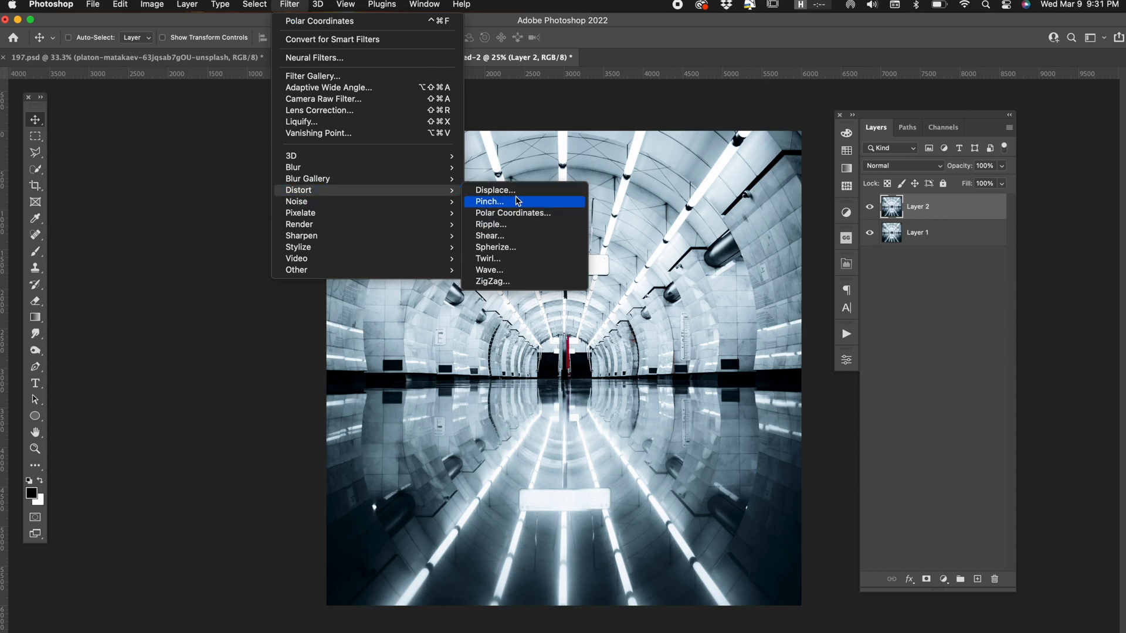
{"action": "left_click", "coordinate": [521, 217]}
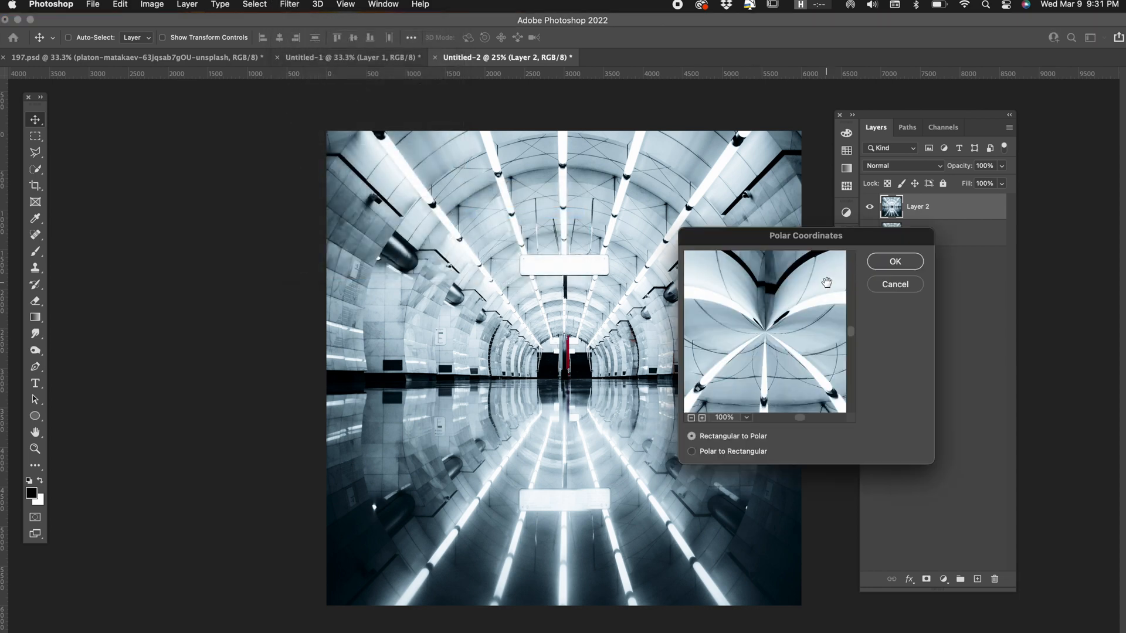
{"action": "left_click", "coordinate": [879, 267]}
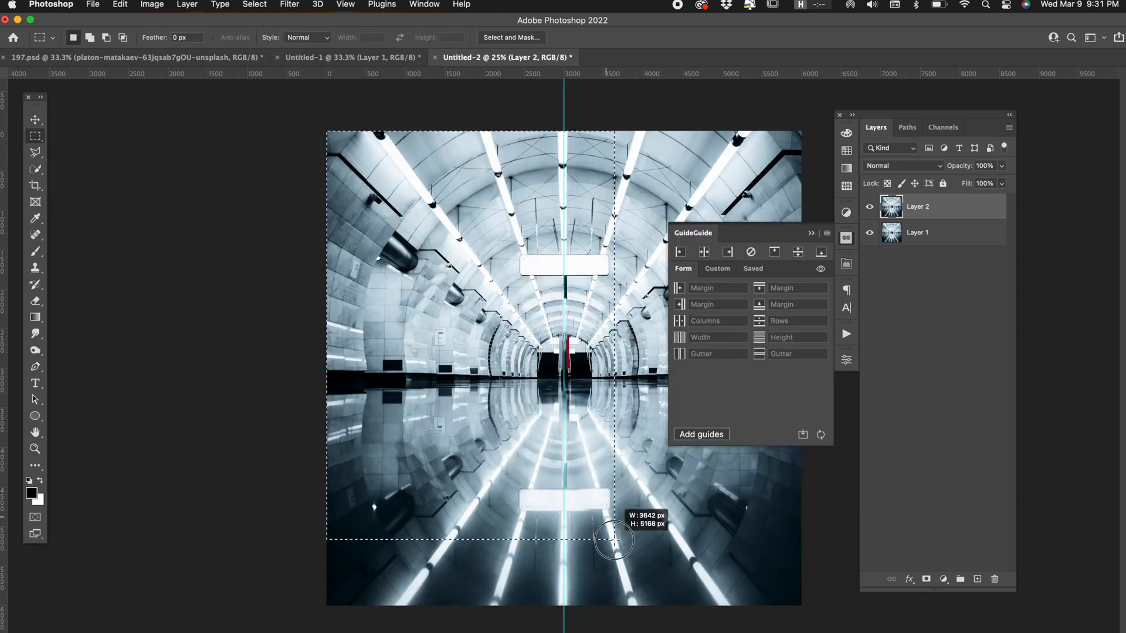
Copy the image's left half, up to the vertical centre guide, onto a new layer and flip it horizontally.
{"action": "left_click_drag", "start_coordinate": [616, 536], "coordinate": [564, 605]}
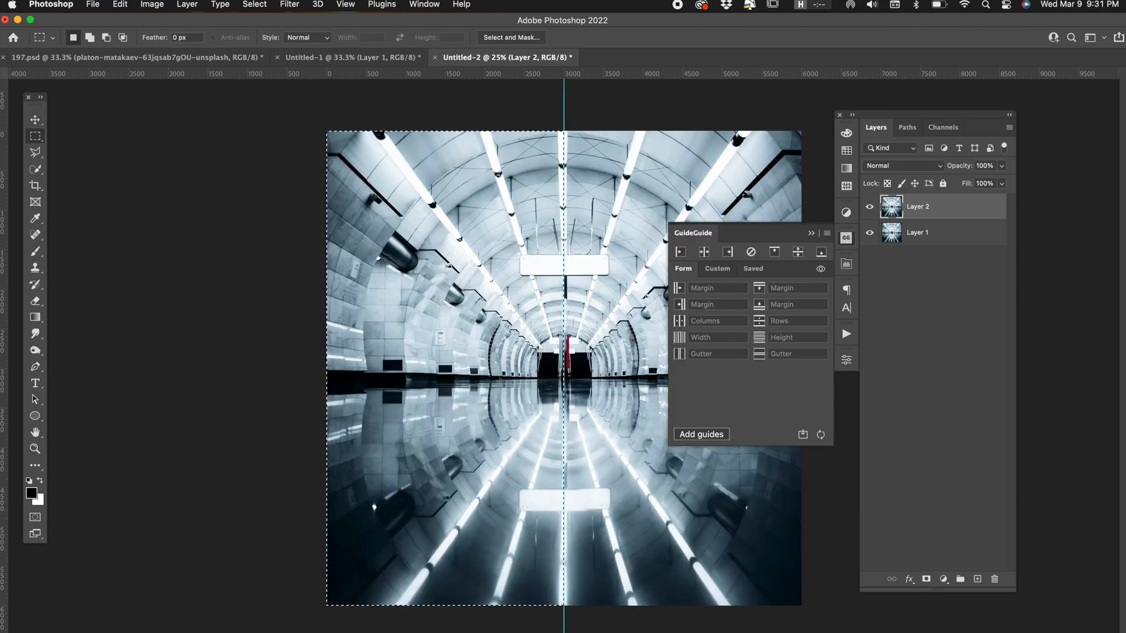
{"action": "key", "text": "super+c"}
{"action": "key", "text": "super+v"}
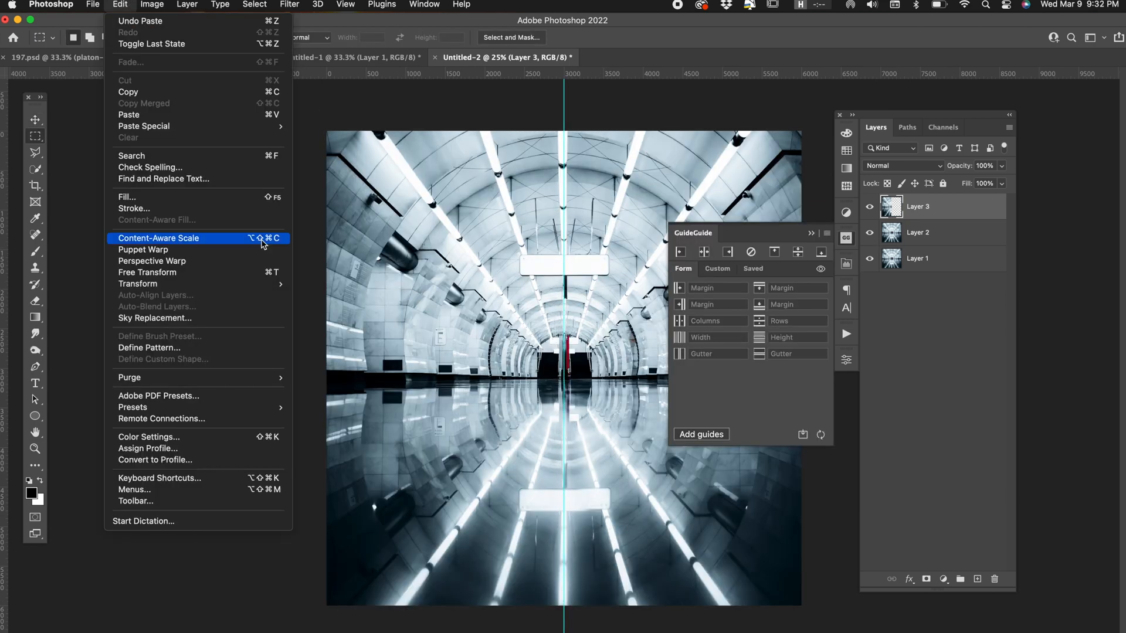
{"action": "left_click", "coordinate": [120, 4]}
{"action": "mouse_move", "coordinate": [141, 284]}
{"action": "left_click", "coordinate": [352, 508]}
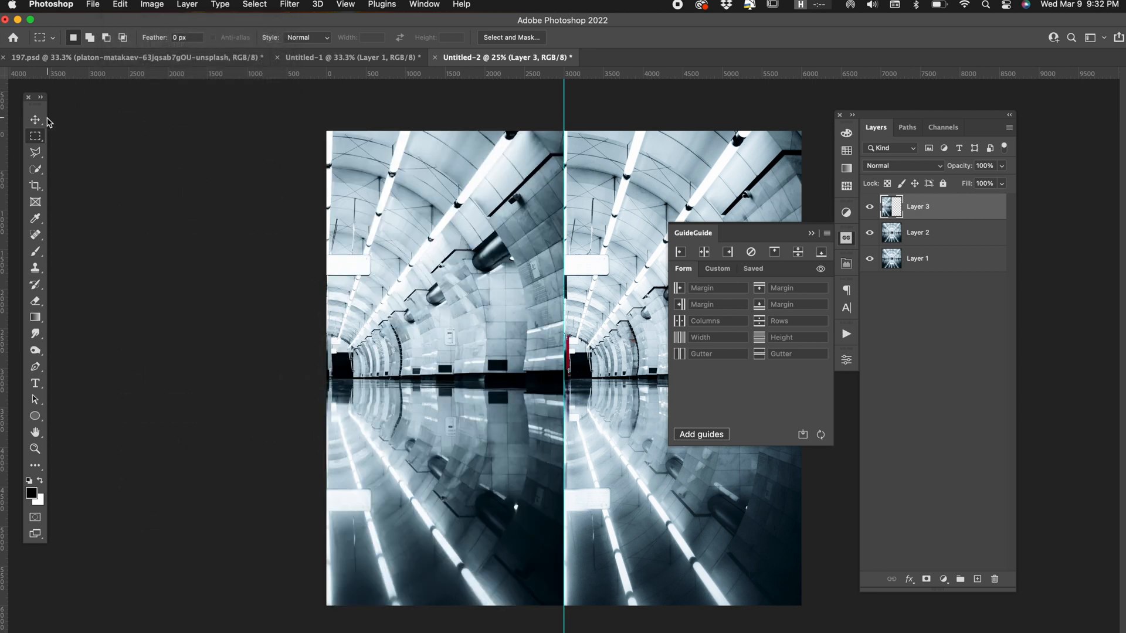
Align the flipped half to the canvas's right edge and clear the selection.
{"action": "left_click", "coordinate": [36, 120]}
{"action": "key", "text": "super+a"}
{"action": "left_click", "coordinate": [296, 37]}
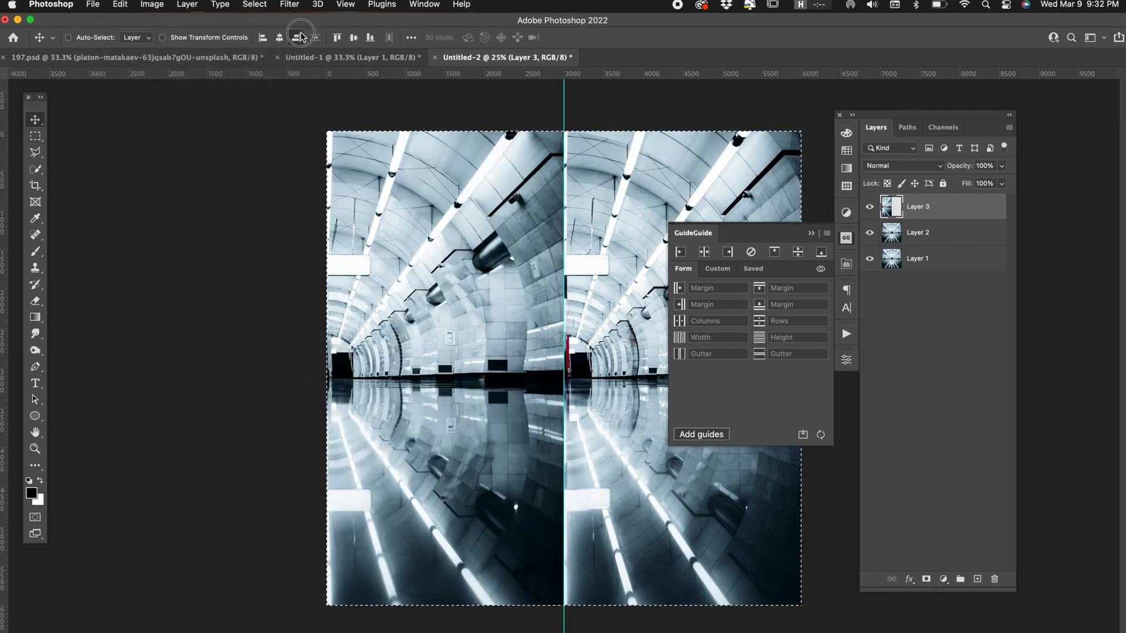
{"action": "key", "text": "super+d"}
{"action": "left_click", "coordinate": [846, 238]}
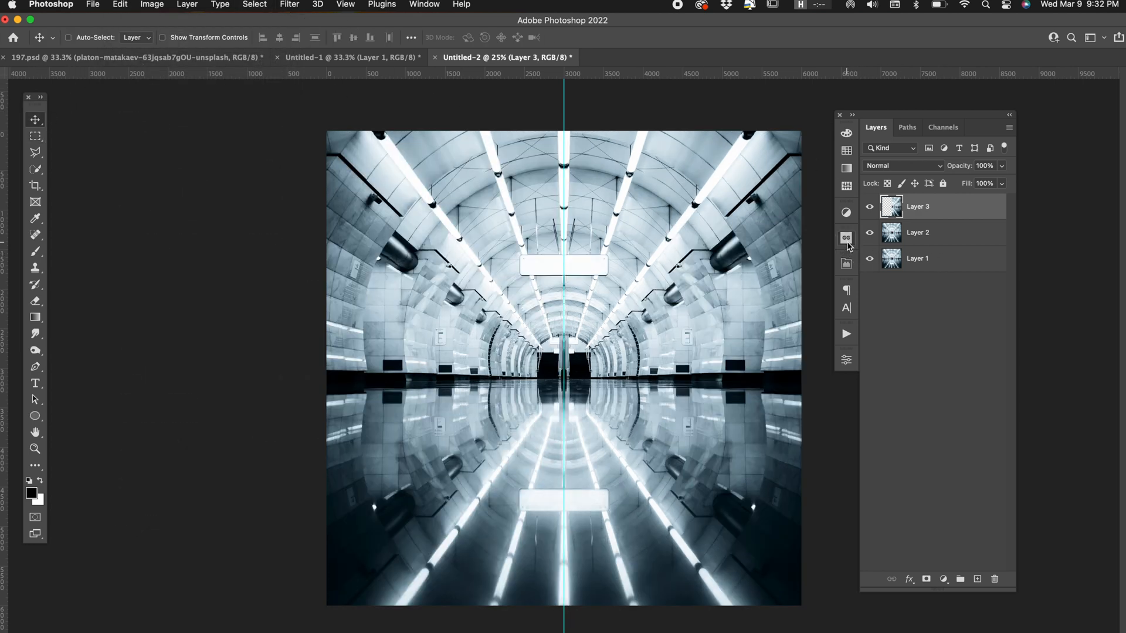
Copy the whole mirrored composite merged onto a new layer and apply the Polar Coordinates filter to it.
{"action": "key", "text": "super+a"}
{"action": "key", "text": "super+shift+c"}
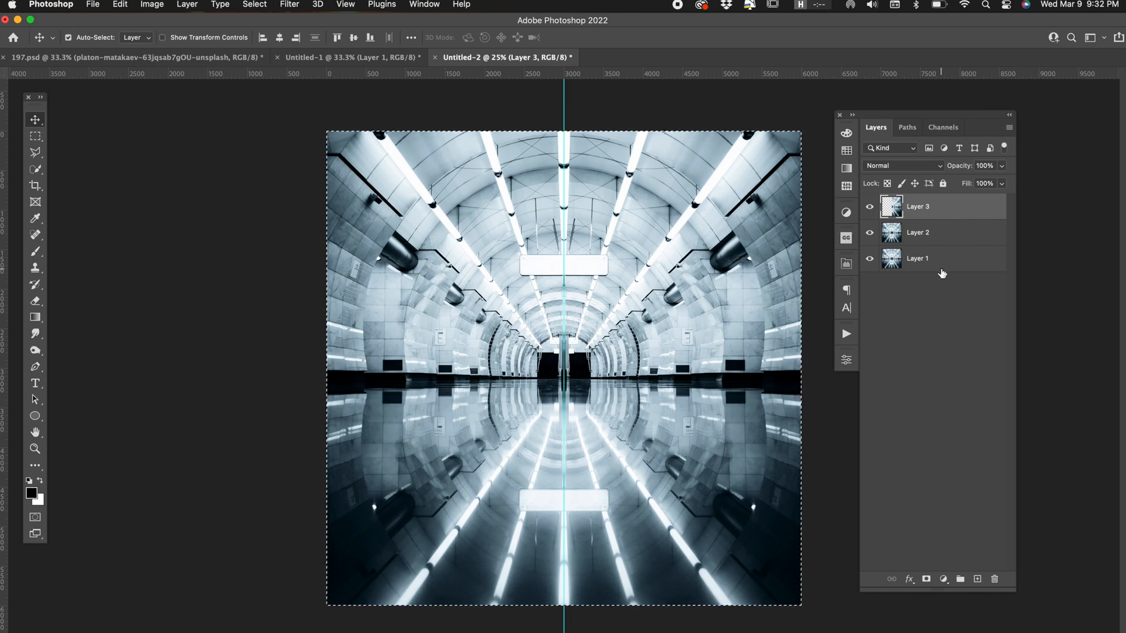
{"action": "key", "text": "super+v"}
{"action": "left_click", "coordinate": [292, 5]}
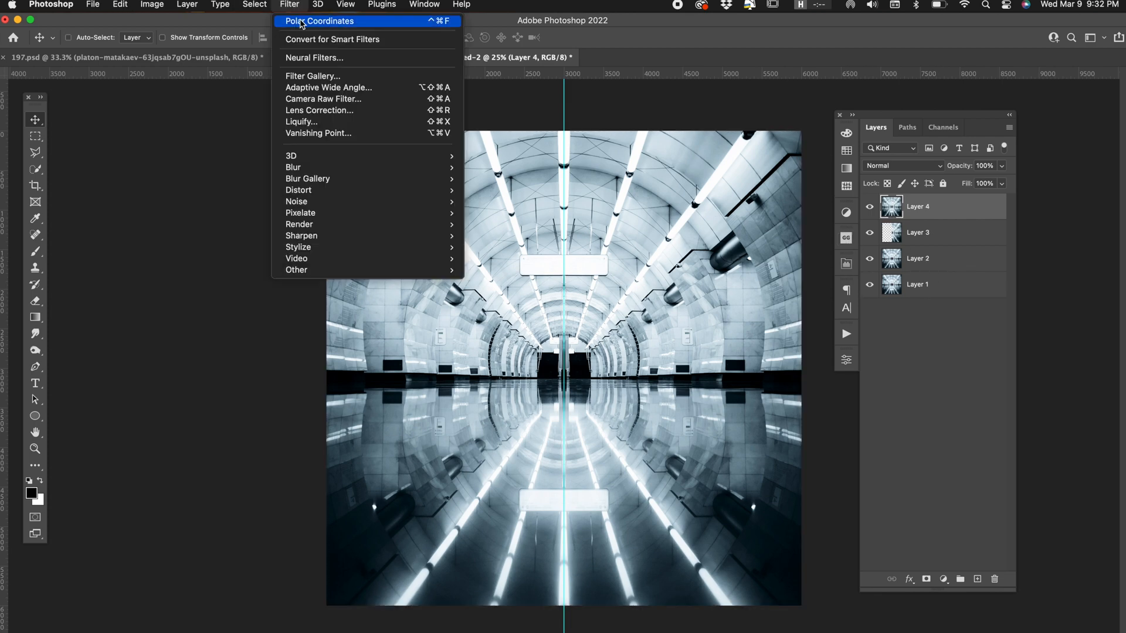
{"action": "left_click", "coordinate": [304, 23]}
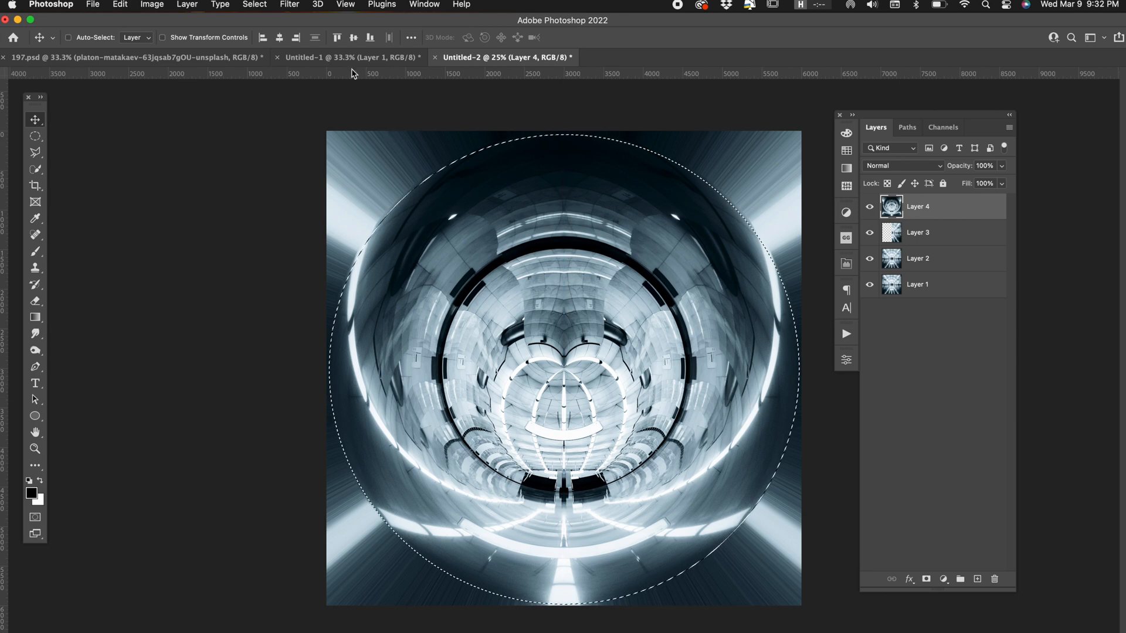
Paste the circular cut-out of the polar image into 197.psd and convert its layer to a smart object.
{"action": "left_click", "coordinate": [232, 57]}
{"action": "key", "text": "super+v"}
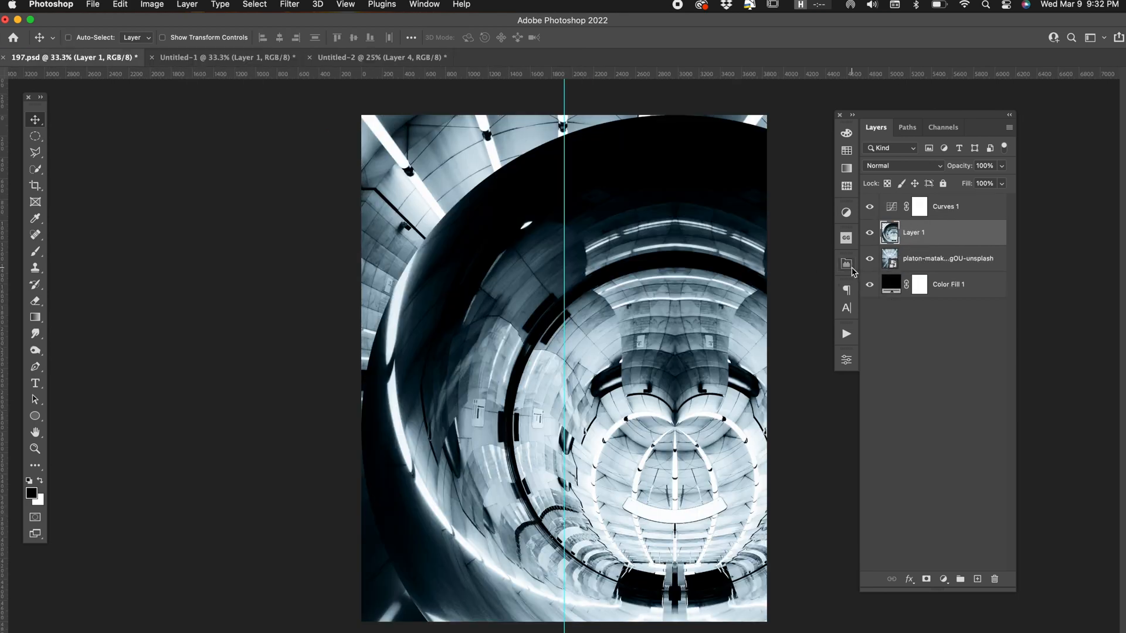
{"action": "right_click", "coordinate": [932, 238]}
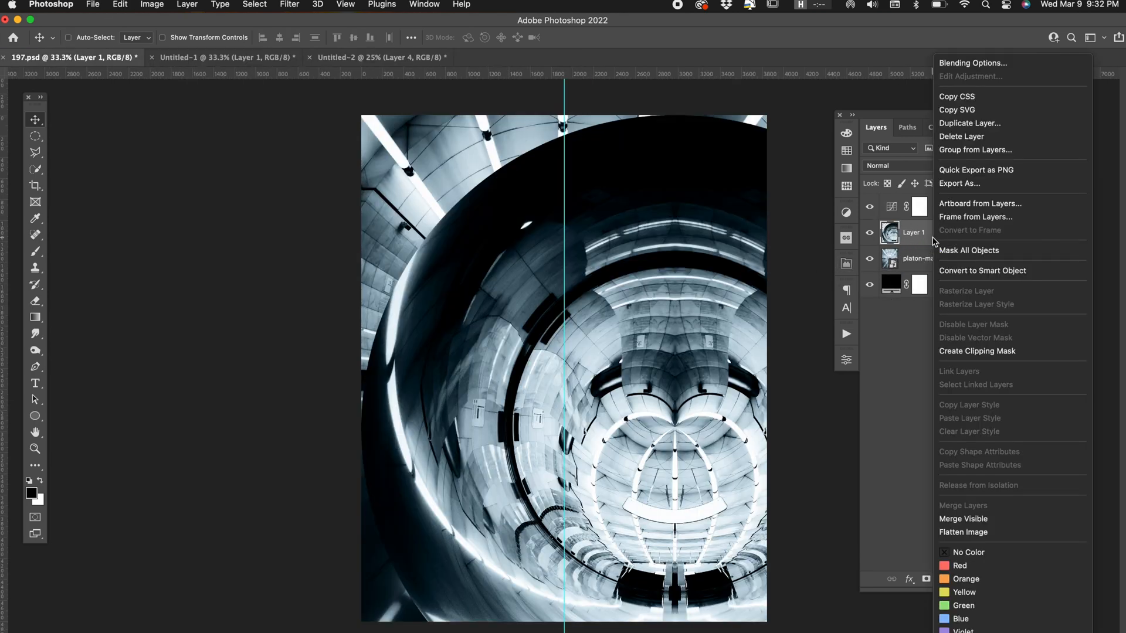
{"action": "left_click", "coordinate": [968, 273]}
Scale the sphere down over the middle of the tunnel and raise its layer above Curves 1.
{"action": "key", "text": "super+t"}
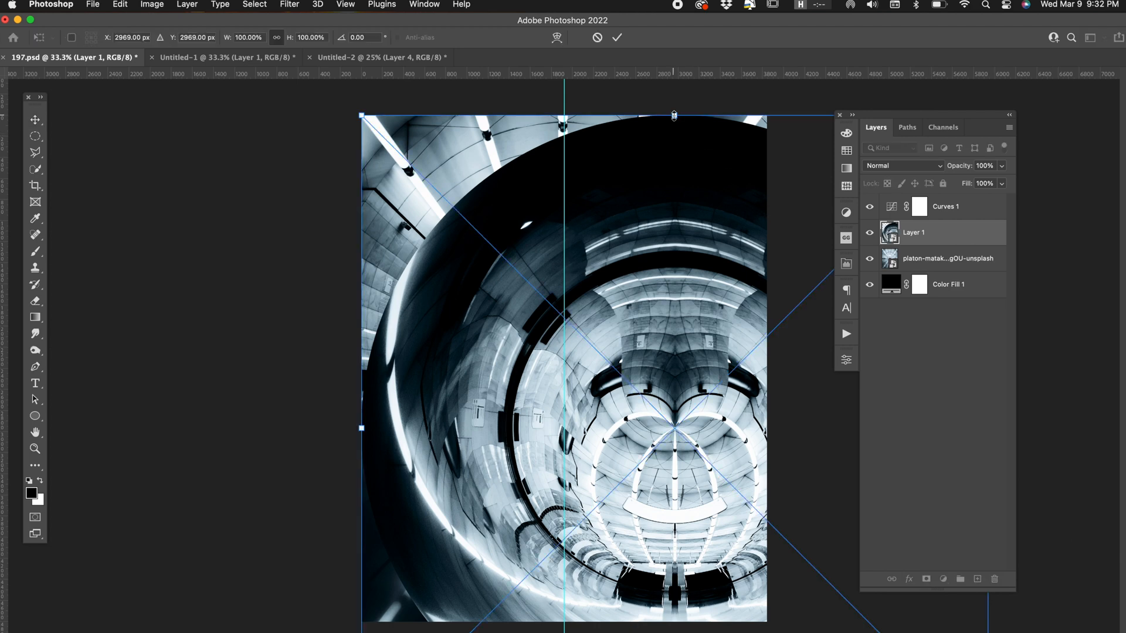
{"action": "left_click_drag", "start_coordinate": [674, 115], "coordinate": [666, 306]}
{"action": "left_click_drag", "start_coordinate": [683, 414], "coordinate": [583, 369]}
{"action": "key", "text": "Return"}
{"action": "key", "text": "super+]"}
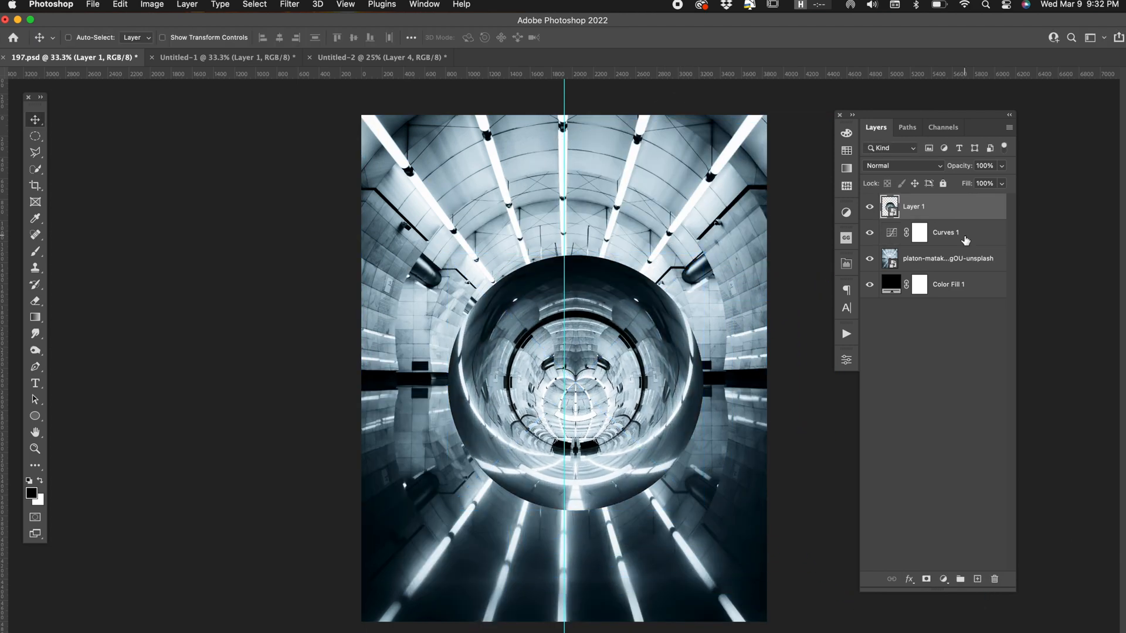
Hide the guides and centre the sphere horizontally and vertically on the canvas.
{"action": "key", "text": "super+semicolon"}
{"action": "key", "text": "super+a"}
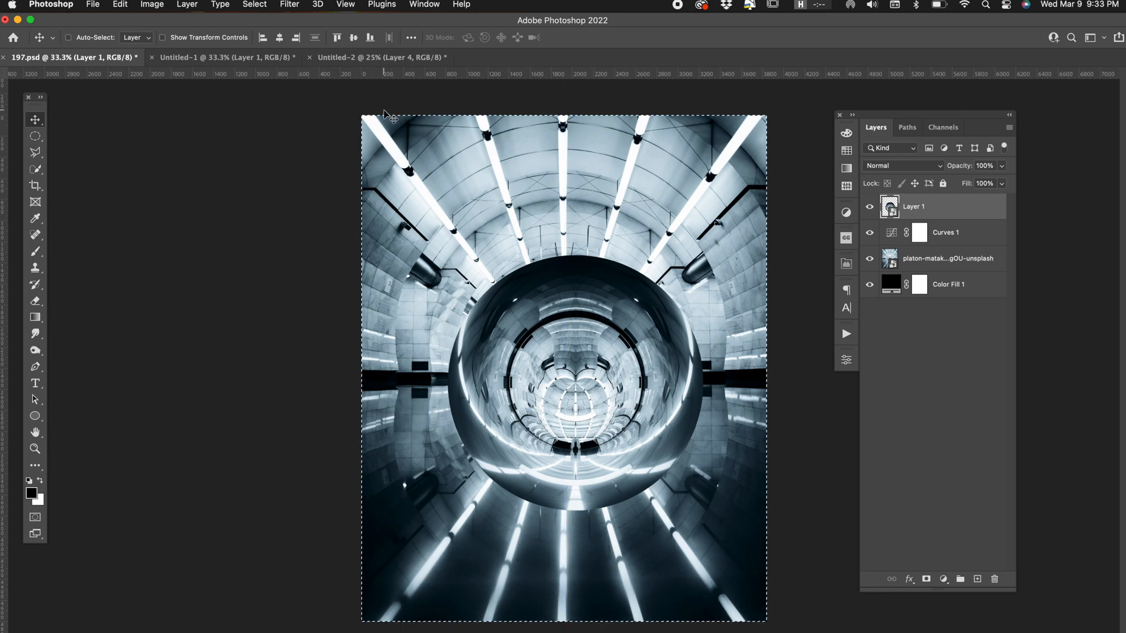
{"action": "left_click", "coordinate": [279, 37]}
{"action": "left_click", "coordinate": [353, 37]}
{"action": "key", "text": "super+d"}
Scale the sphere to 39.61% and rotate it by 180 degrees.
{"action": "key", "text": "super+t"}
{"action": "mouse_move", "coordinate": [692, 242]}
{"action": "left_mouse_down"}
{"action": "mouse_move", "coordinate": [664, 283]}
{"action": "mouse_move", "coordinate": [688, 245]}
{"action": "left_mouse_up"}
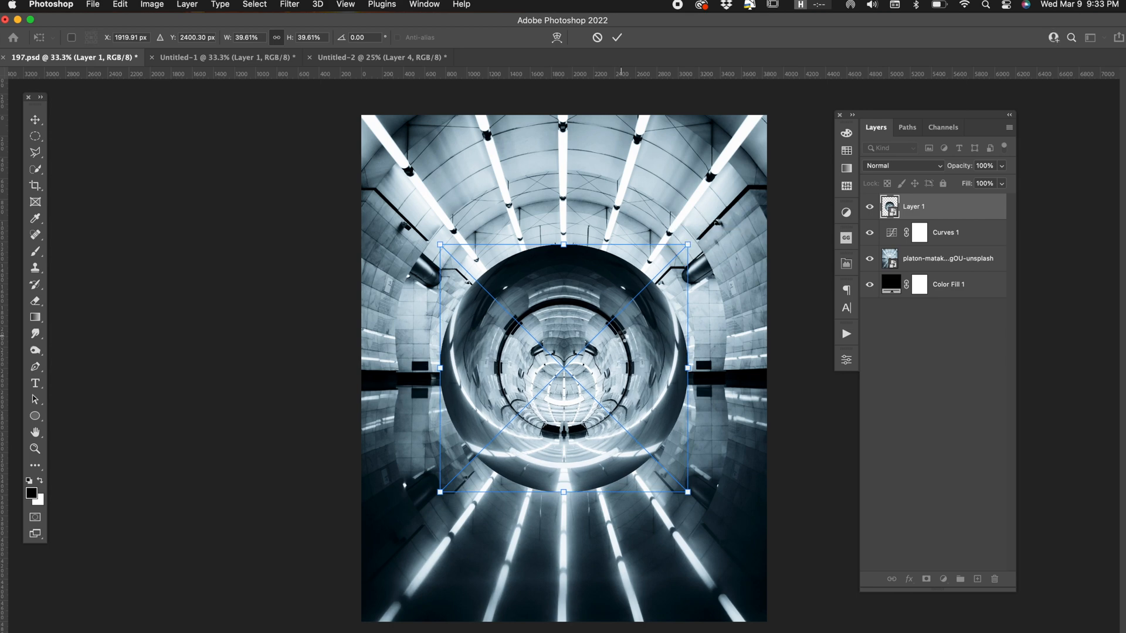
{"action": "left_click_drag", "start_coordinate": [744, 301], "coordinate": [380, 422]}
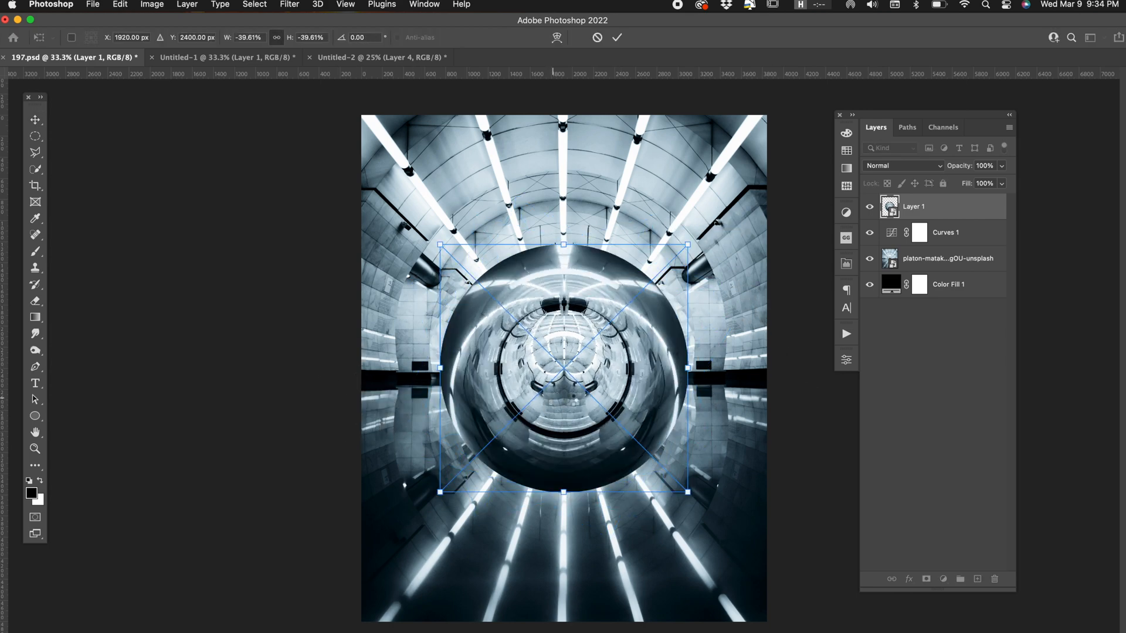
{"action": "key", "text": "Return"}
Copy the left half of the tunnel photo in 197.psd onto a new layer and flip that half horizontally.
{"action": "left_click_drag", "start_coordinate": [341, 103], "coordinate": [564, 623]}
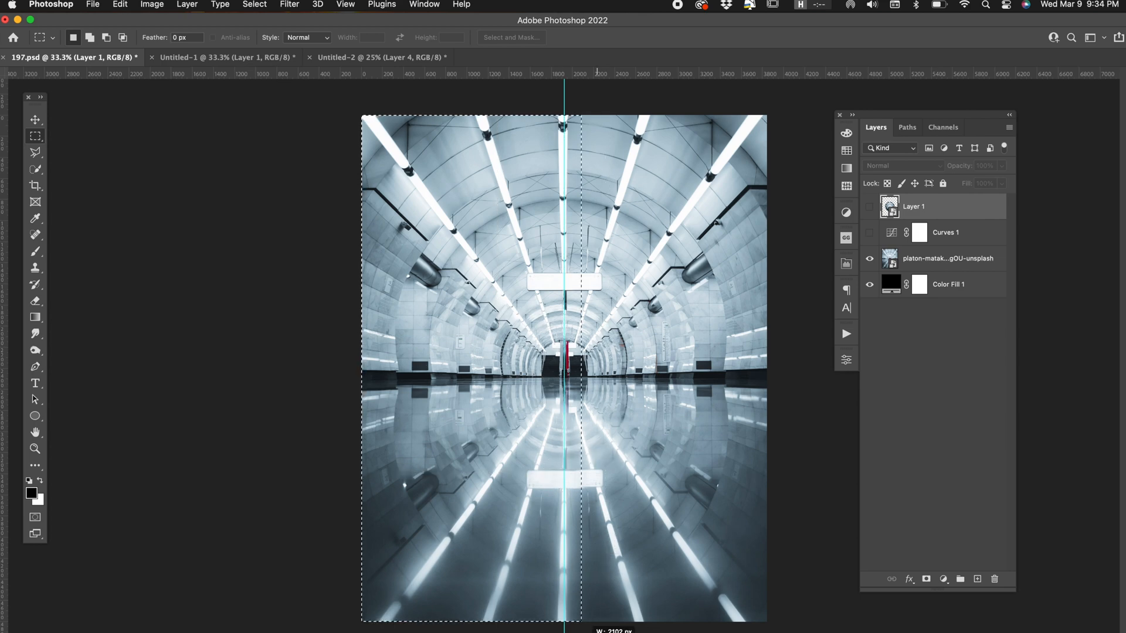
{"action": "left_click", "coordinate": [663, 176], "text": "super"}
{"action": "key", "text": "super+j"}
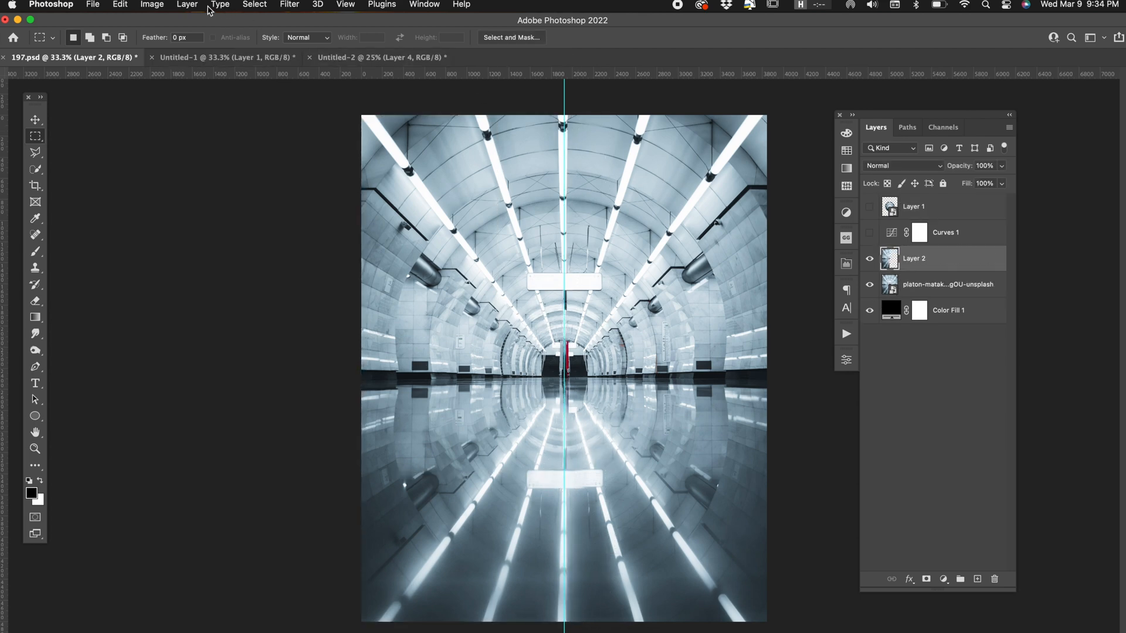
{"action": "left_click", "coordinate": [119, 4]}
{"action": "mouse_move", "coordinate": [246, 284]}
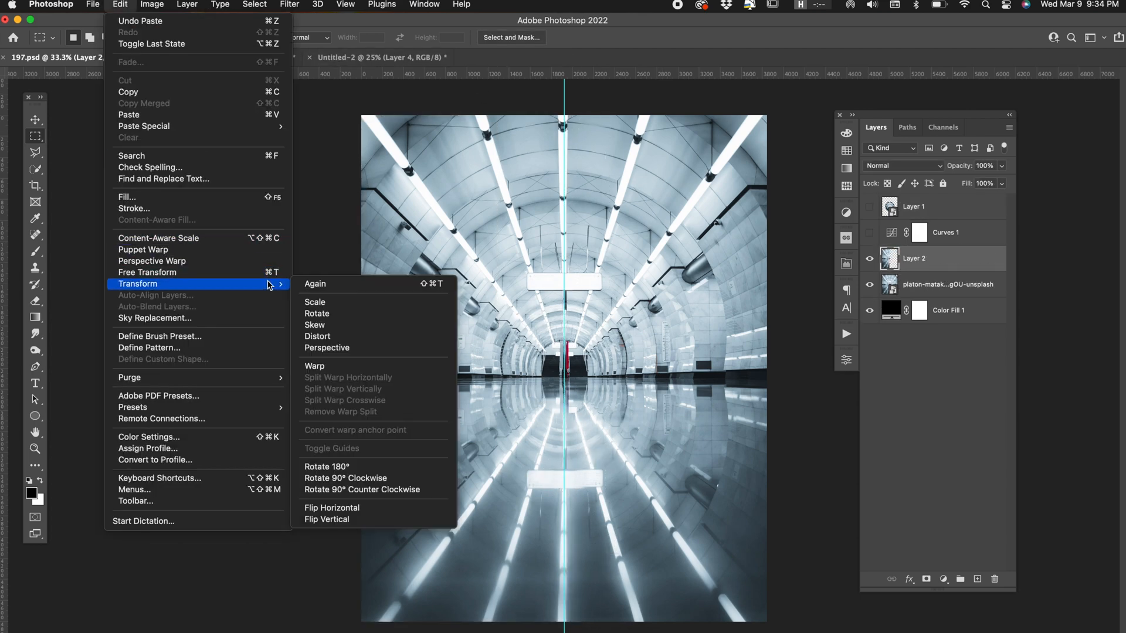
{"action": "left_click", "coordinate": [332, 508]}
Align the flipped tunnel half to the canvas's right edge and show the Curves 1 and sphere layers again.
{"action": "key", "text": "super+a"}
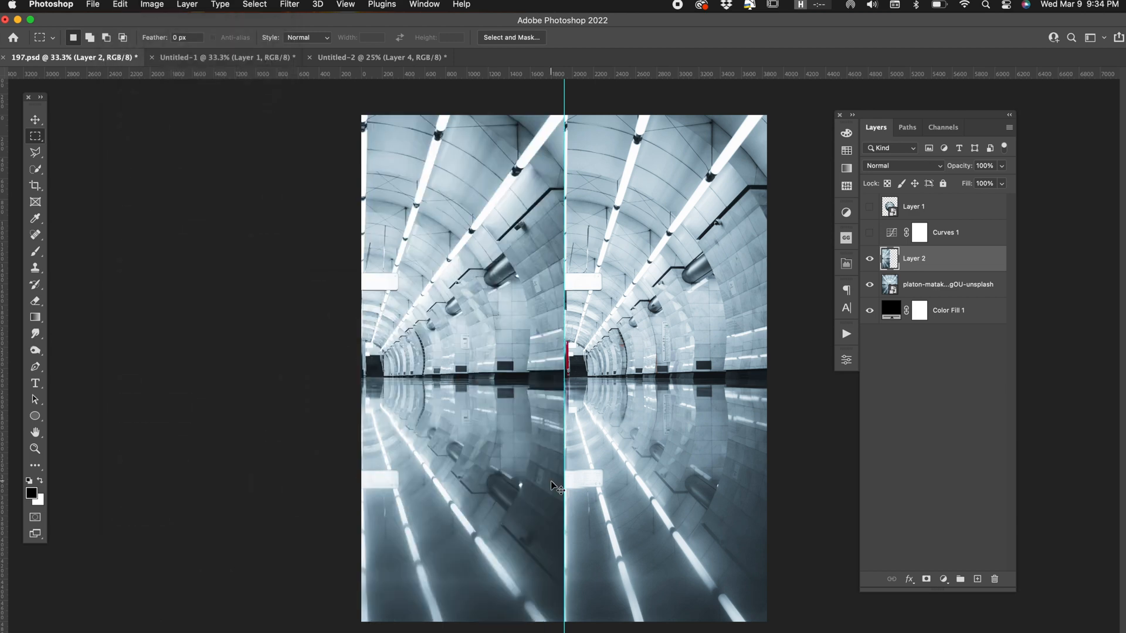
{"action": "left_click", "coordinate": [35, 120]}
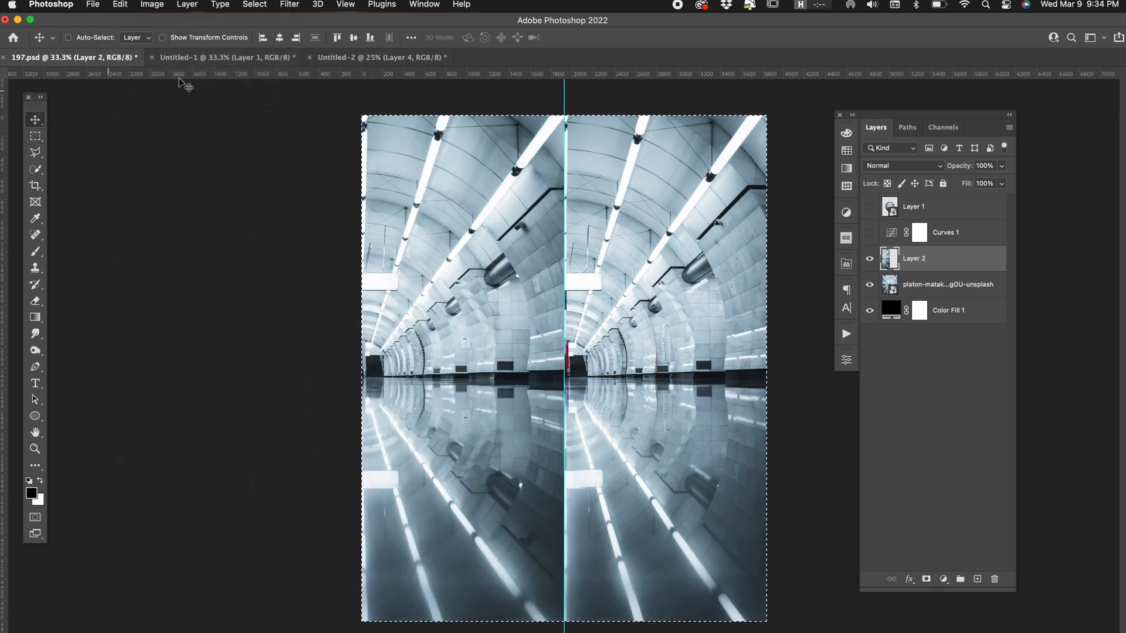
{"action": "left_click", "coordinate": [301, 37]}
{"action": "key", "text": "super+d"}
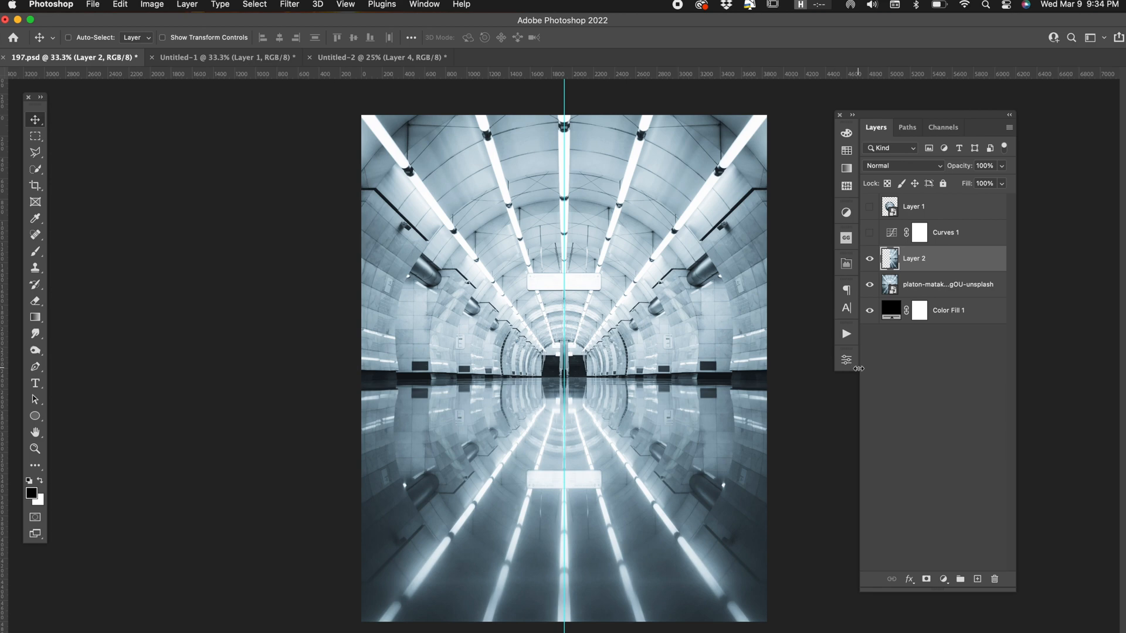
{"action": "left_click", "coordinate": [870, 233]}
{"action": "left_click", "coordinate": [870, 206]}
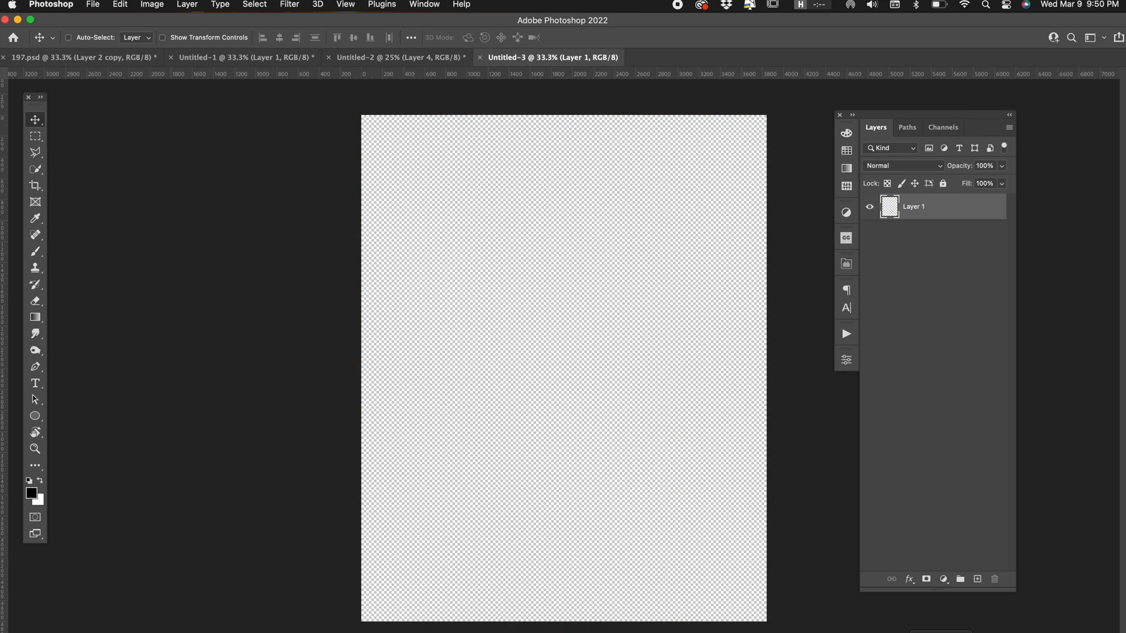
Place the seascape photo in the empty Untitled-3 document, enlarge it beyond the canvas width and shift it upward.
{"action": "left_click_drag", "start_coordinate": [1000, 184], "coordinate": [596, 450]}
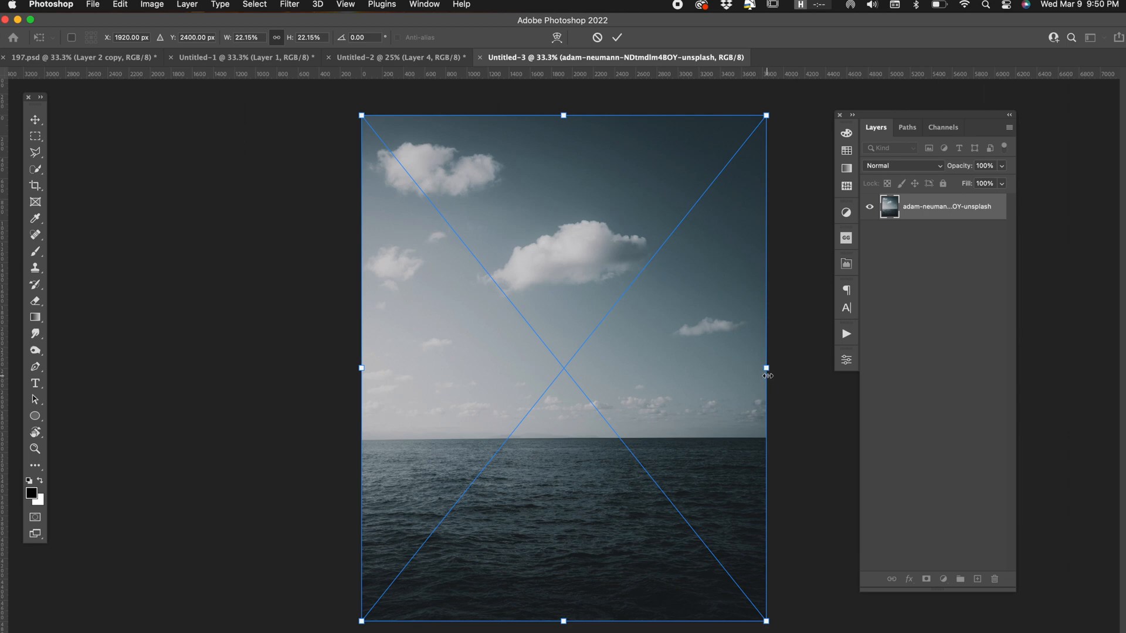
{"action": "left_click_drag", "start_coordinate": [767, 375], "coordinate": [876, 372]}
{"action": "left_click_drag", "start_coordinate": [658, 447], "coordinate": [663, 370]}
{"action": "key", "text": "Return"}
Add a horizontal guide at the canvas centre and move the seascape up so its horizon sits on the guide.
{"action": "left_click", "coordinate": [846, 238]}
{"action": "left_click", "coordinate": [796, 253]}
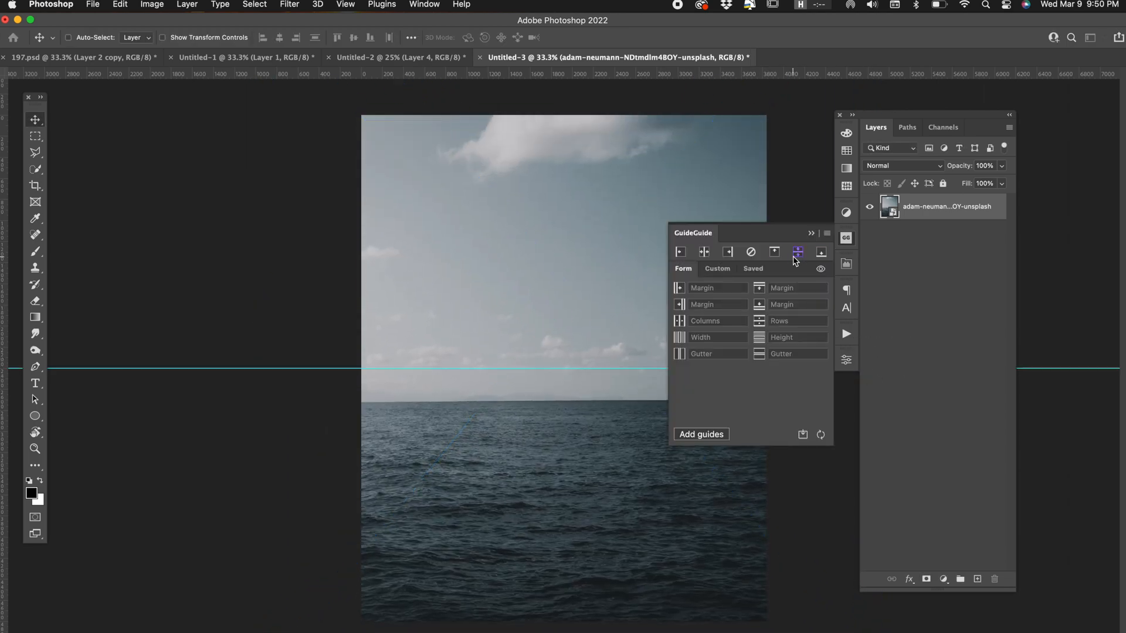
{"action": "left_click_drag", "start_coordinate": [522, 376], "coordinate": [516, 344]}
Save the seascape document as "displace wave.psd" in the Displacements folder.
{"action": "key", "text": "super+s"}
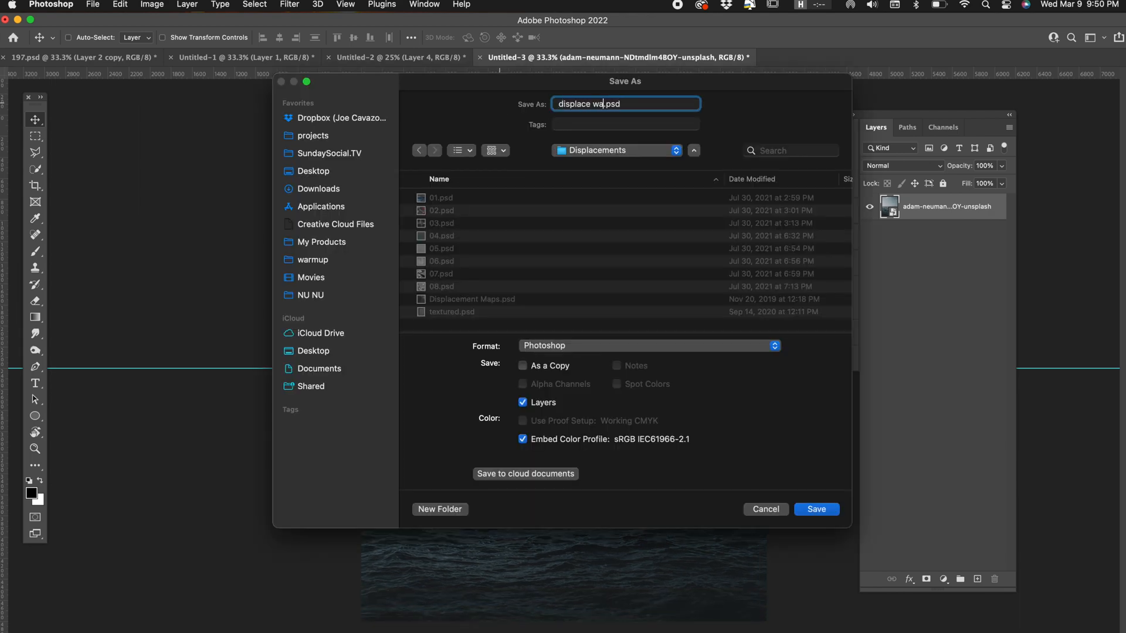
{"action": "key", "text": "Return"}
Add a Hue/Saturation adjustment layer above the seascape with Saturation set to -100.
{"action": "left_click", "coordinate": [944, 579]}
{"action": "left_click", "coordinate": [962, 593]}
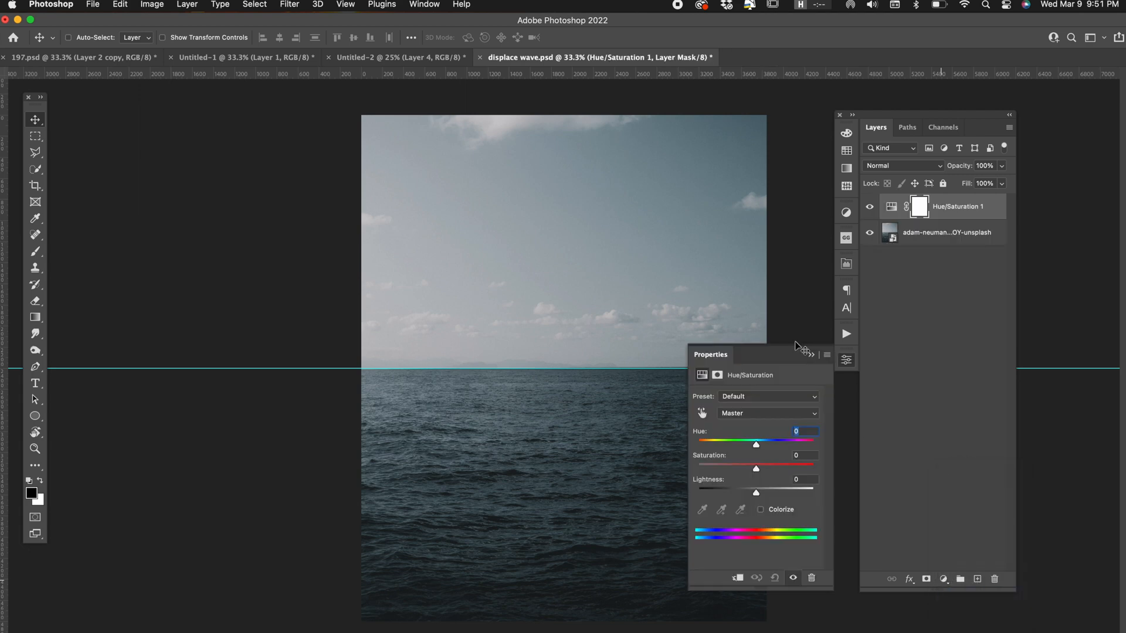
{"action": "left_click", "coordinate": [698, 468]}
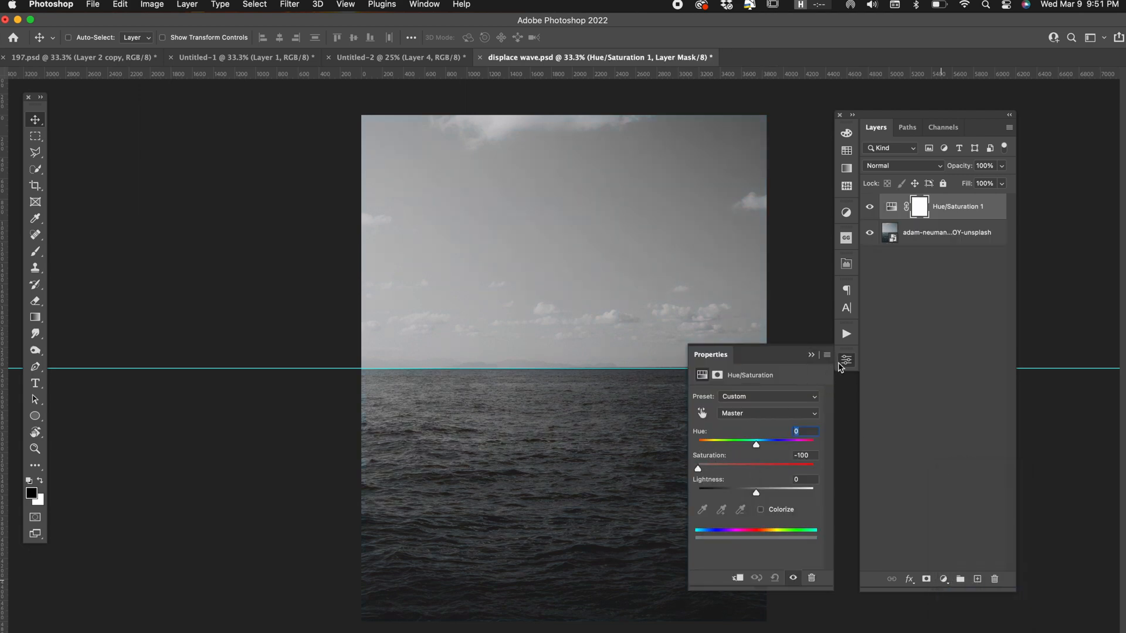
{"action": "left_click", "coordinate": [841, 365]}
Add a Levels adjustment layer above the seascape and move its white and black input points inward to increase contrast.
{"action": "left_click", "coordinate": [944, 579]}
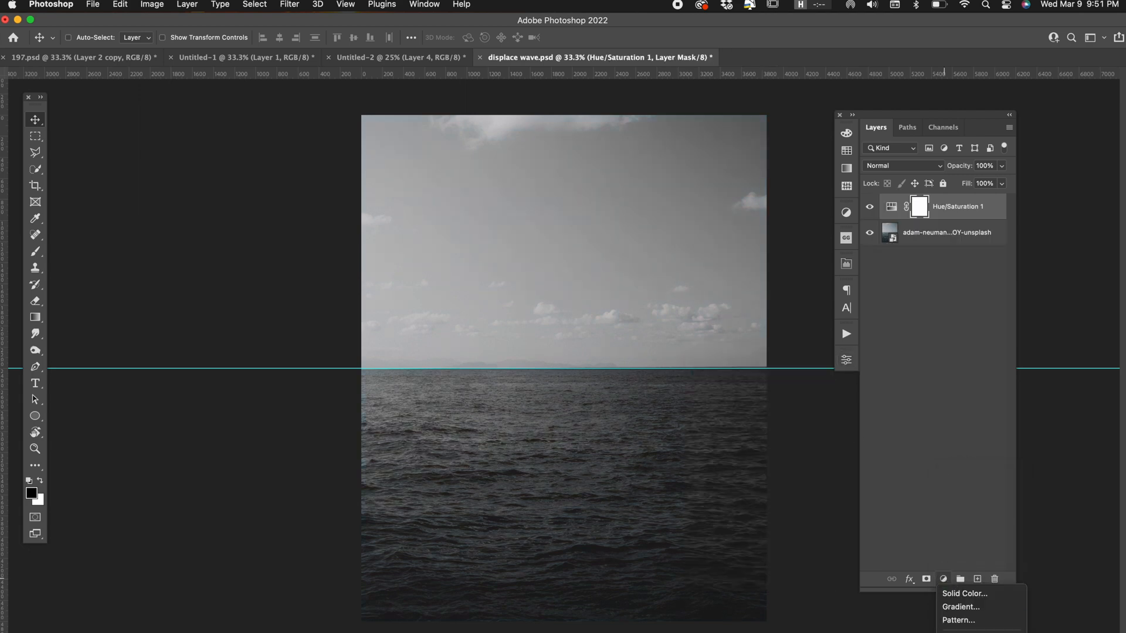
{"action": "left_click", "coordinate": [956, 632]}
{"action": "left_click_drag", "start_coordinate": [817, 490], "coordinate": [791, 491]}
{"action": "left_click_drag", "start_coordinate": [721, 491], "coordinate": [725, 491]}
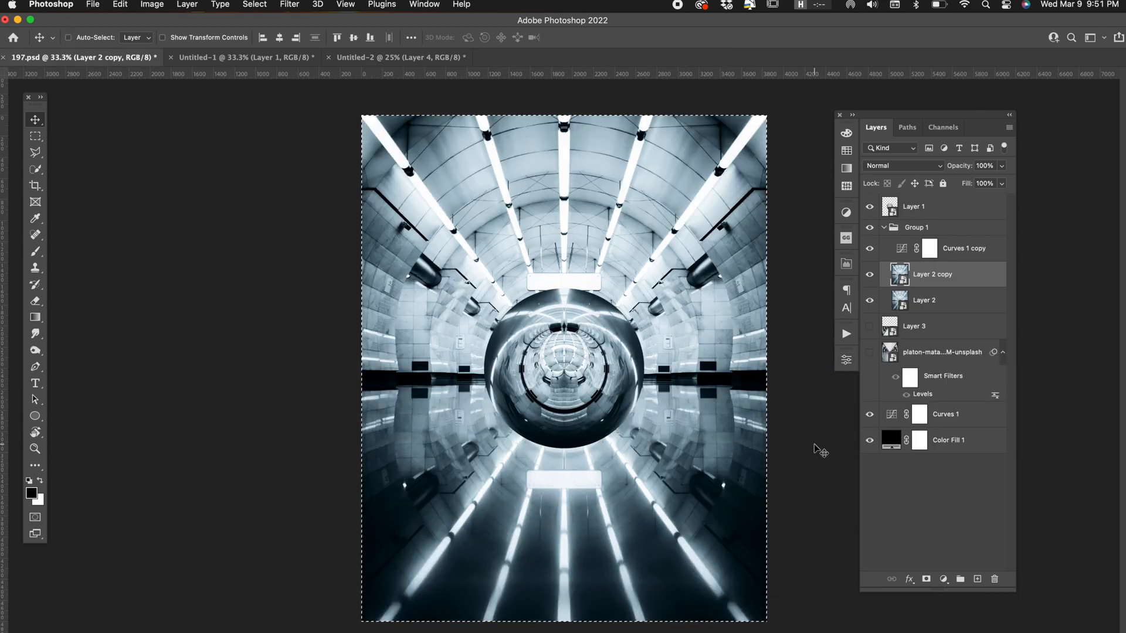
Apply the Displace filter to Layer 2 copy in 197.psd with horizontal scale 200, vertical scale 10 and displace wave.psd as the map.
{"action": "left_click", "coordinate": [289, 5]}
{"action": "left_click", "coordinate": [302, 22]}
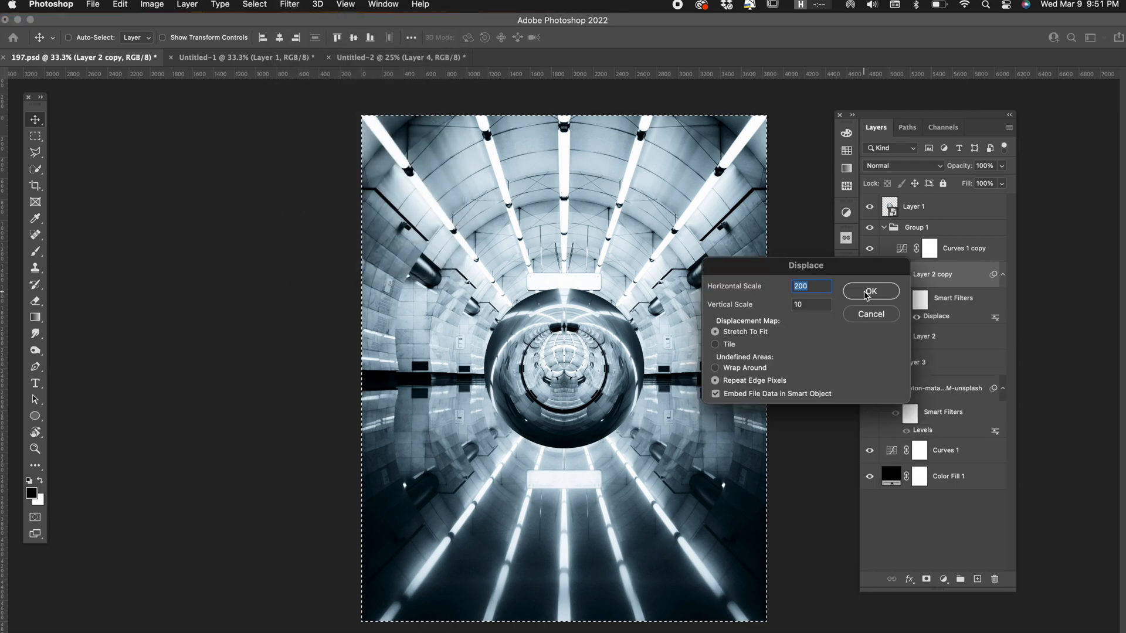
{"action": "left_click", "coordinate": [867, 291]}
{"action": "left_click", "coordinate": [536, 284]}
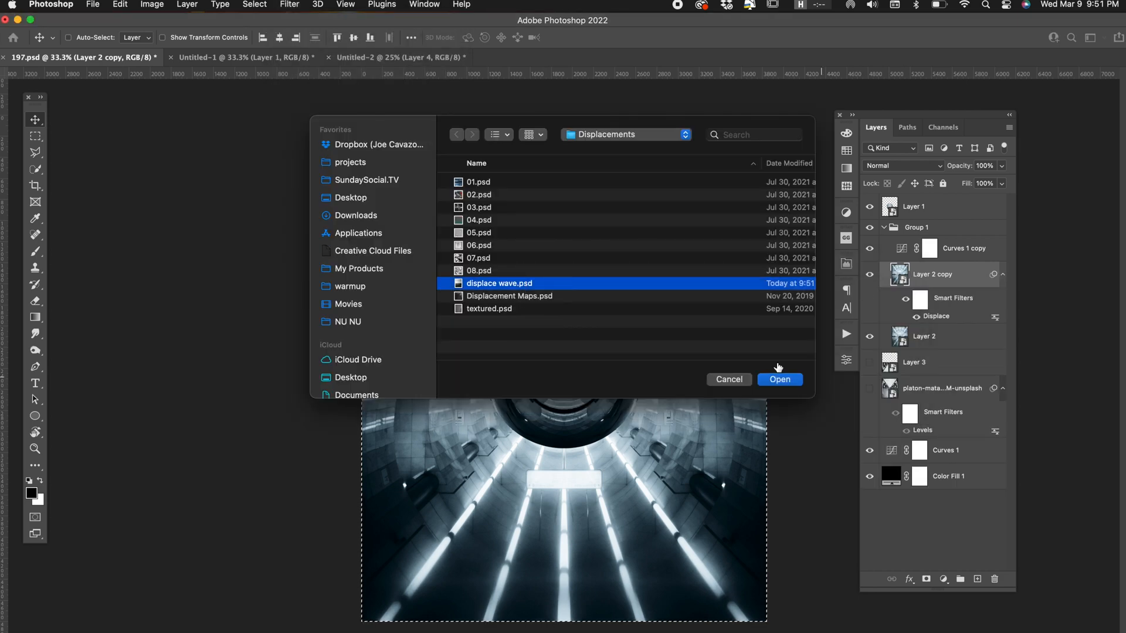
{"action": "left_click", "coordinate": [788, 380]}
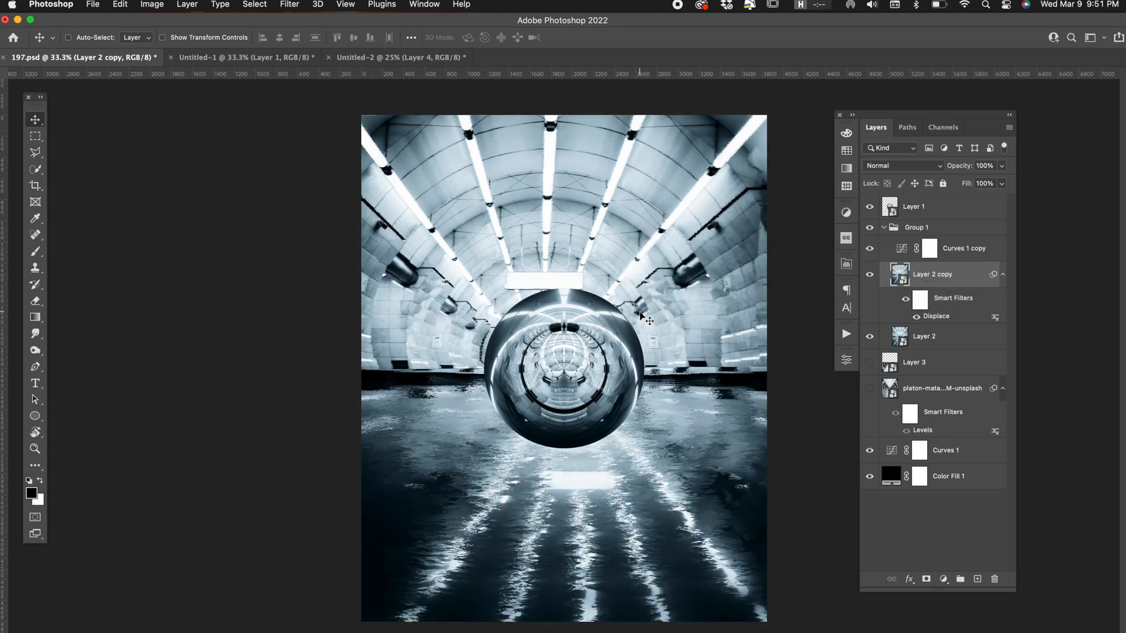
Set the Displace filter's horizontal scale on Layer 2 copy to 500, reusing displace wave.psd as the map.
{"action": "double_click", "coordinate": [936, 316]}
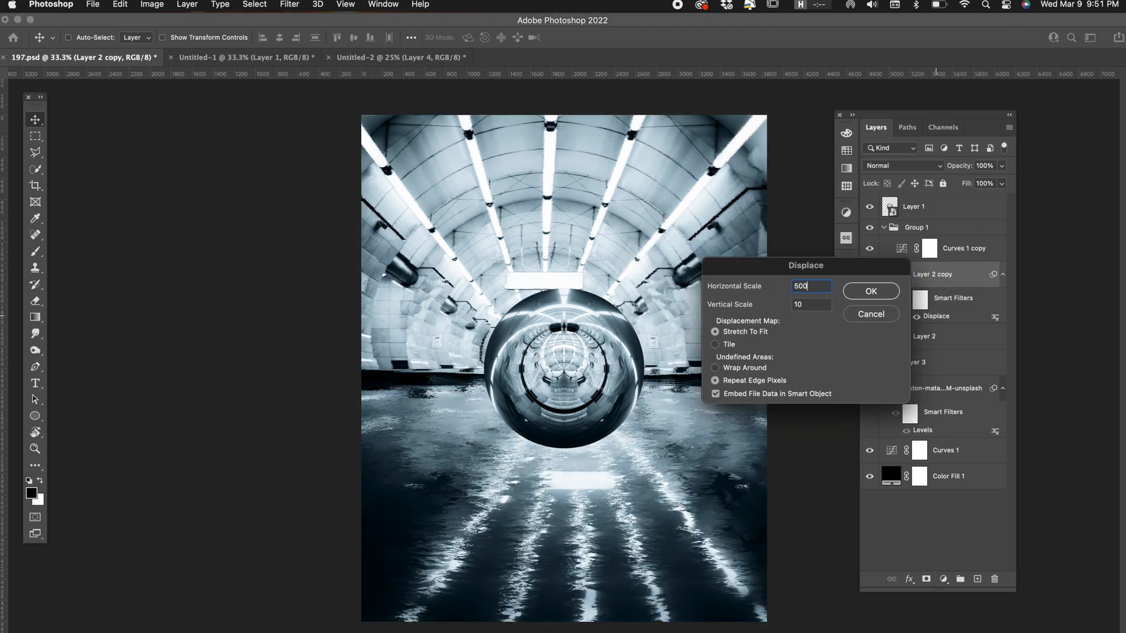
{"action": "type", "text": "0"}
{"action": "key", "text": "Return"}
{"action": "double_click", "coordinate": [537, 284]}
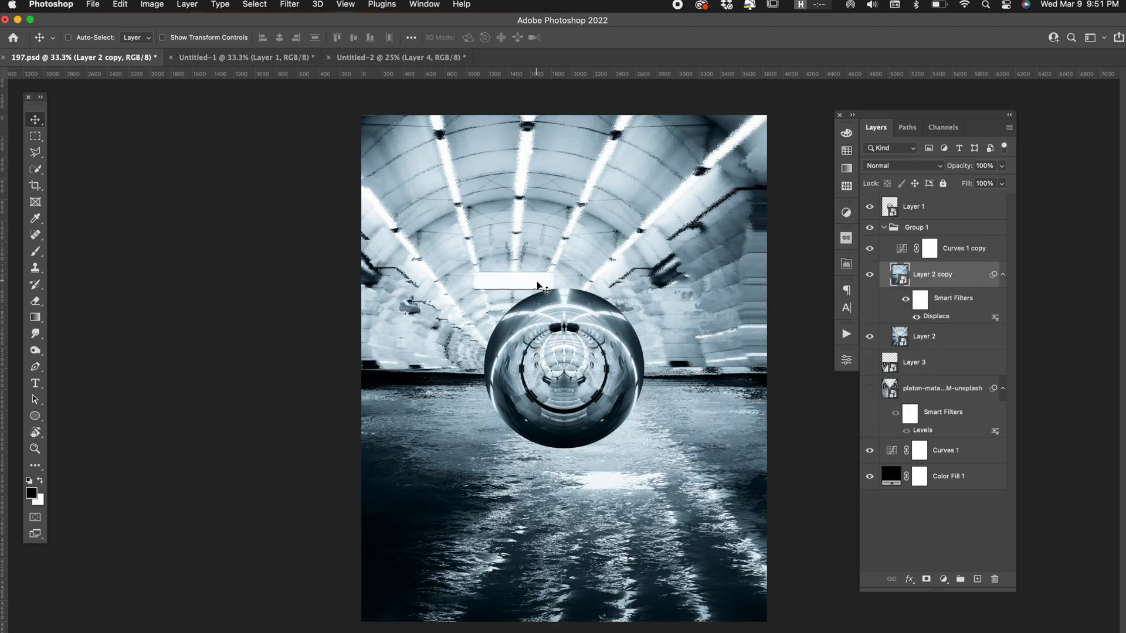
Mask Layer 2 copy to the area below the horizon with a rectangular selection so only the floor is displaced.
{"action": "key", "text": "m"}
{"action": "left_click_drag", "start_coordinate": [776, 378], "coordinate": [355, 626]}
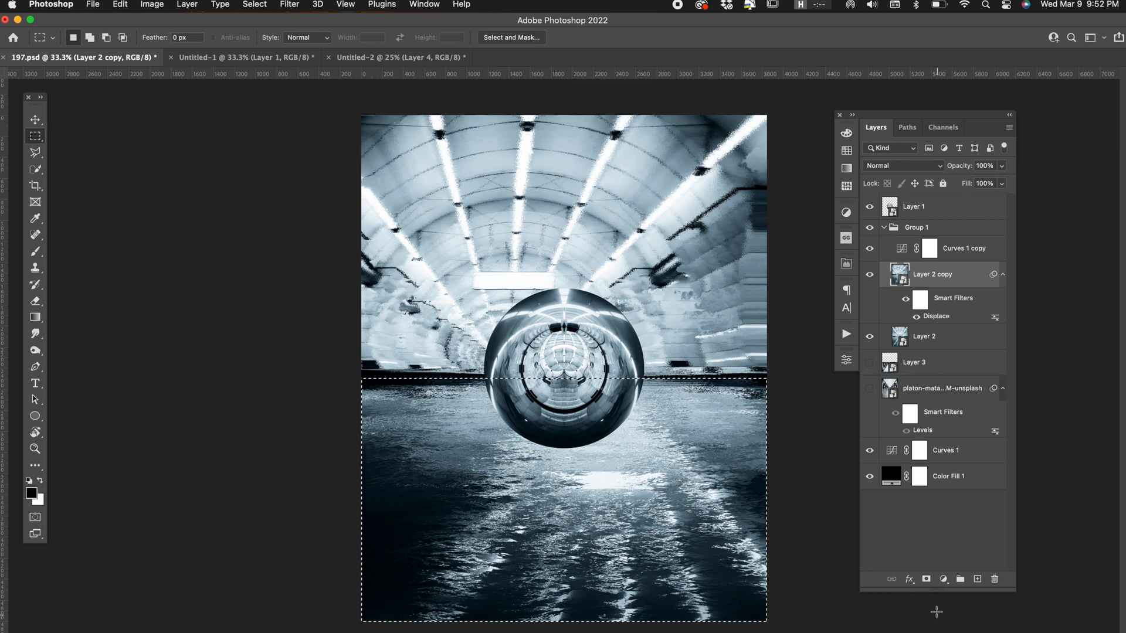
{"action": "left_click", "coordinate": [926, 580]}
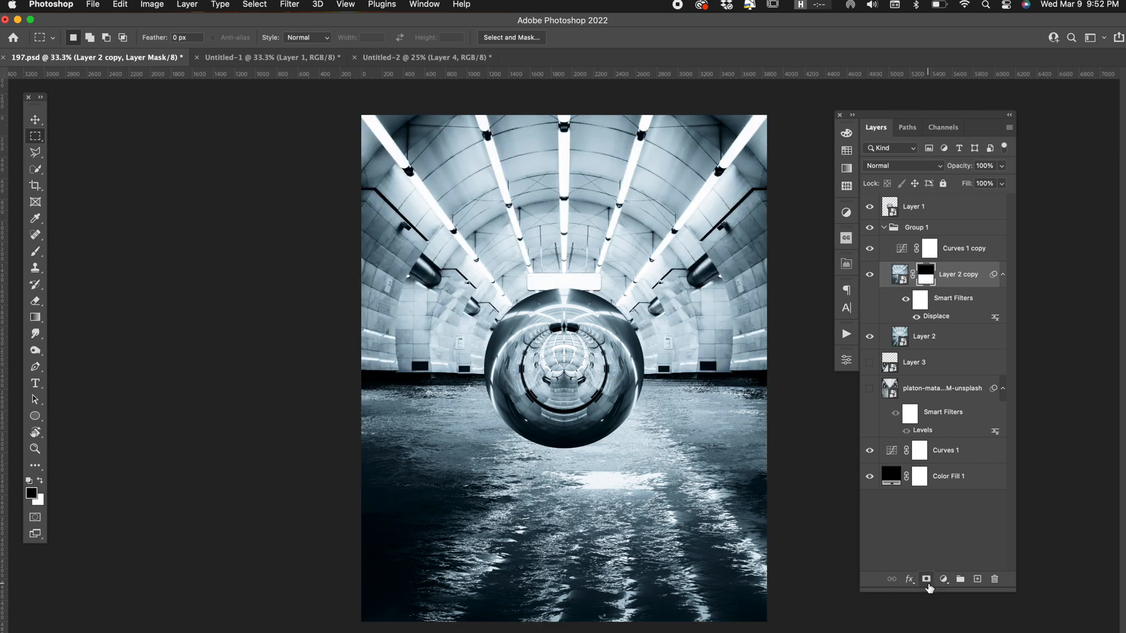
Hide the sphere layer and set the Displace filter's horizontal scale on Layer 2 copy to 245.
{"action": "key", "text": "v"}
{"action": "left_click", "coordinate": [870, 208]}
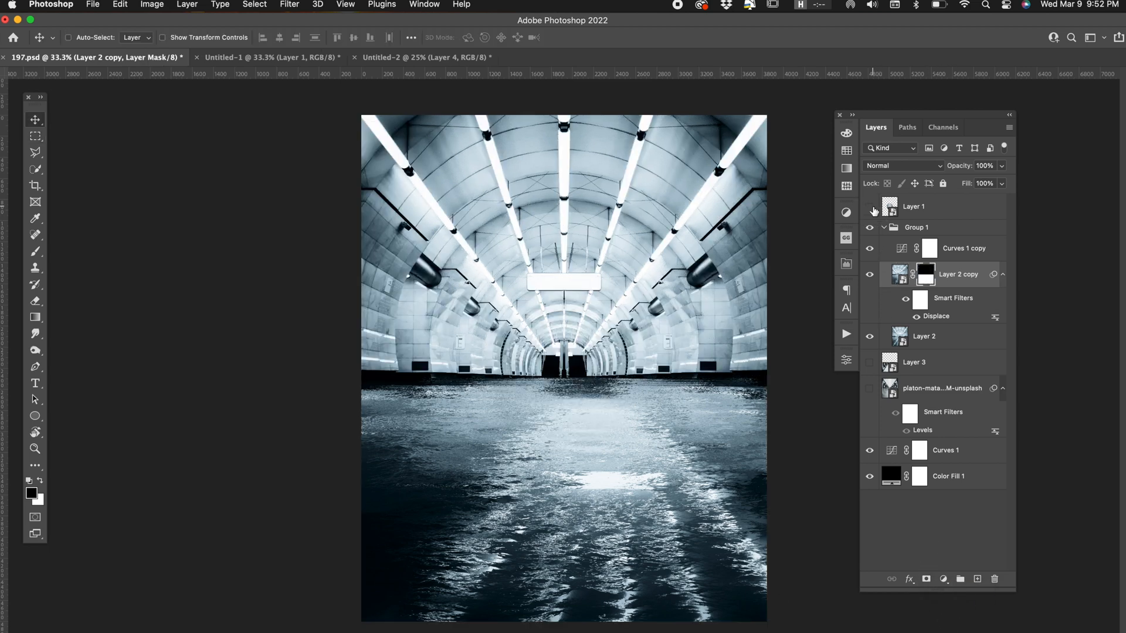
{"action": "double_click", "coordinate": [933, 320]}
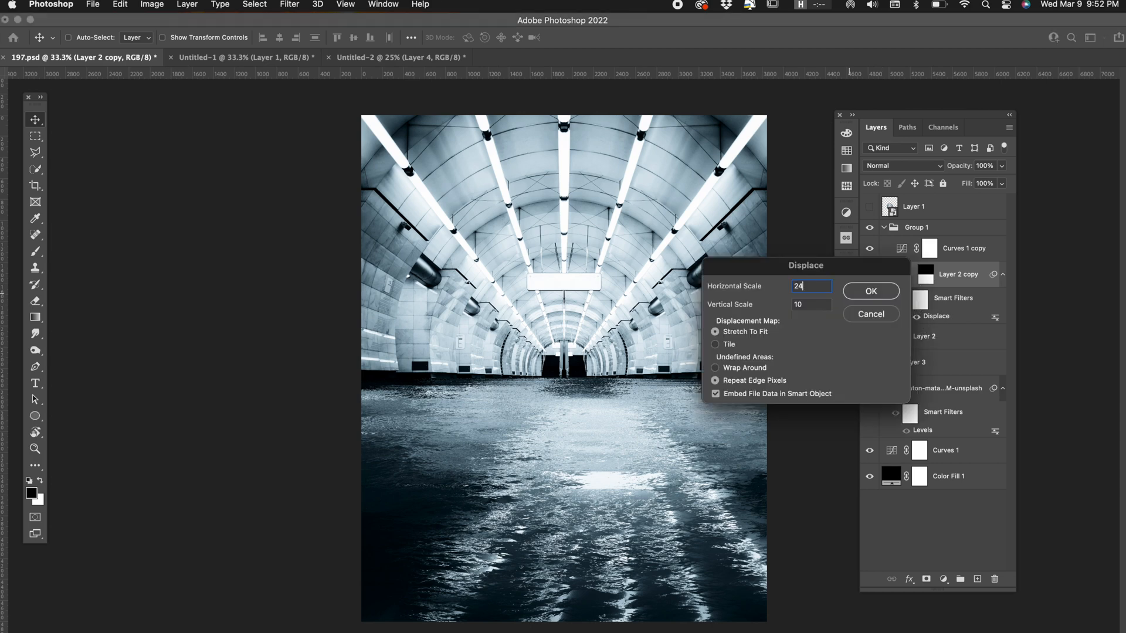
{"action": "type", "text": "245"}
{"action": "key", "text": "Return"}
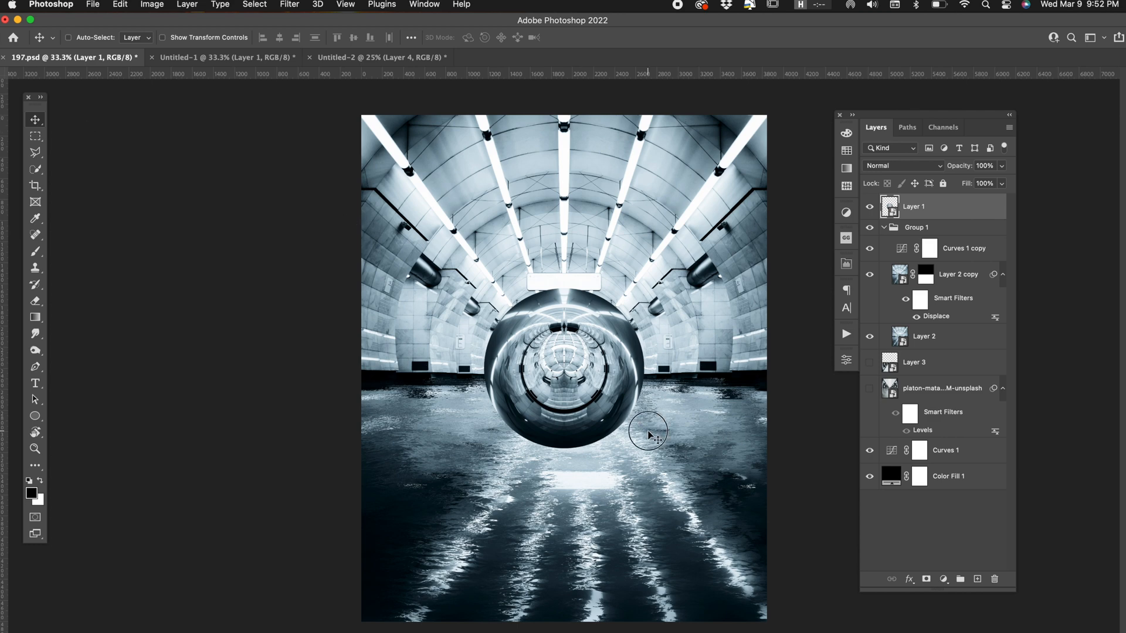
Raise the sphere slightly and place a vertically flipped duplicate of it below as its reflection.
{"action": "left_click_drag", "start_coordinate": [648, 434], "coordinate": [650, 410]}
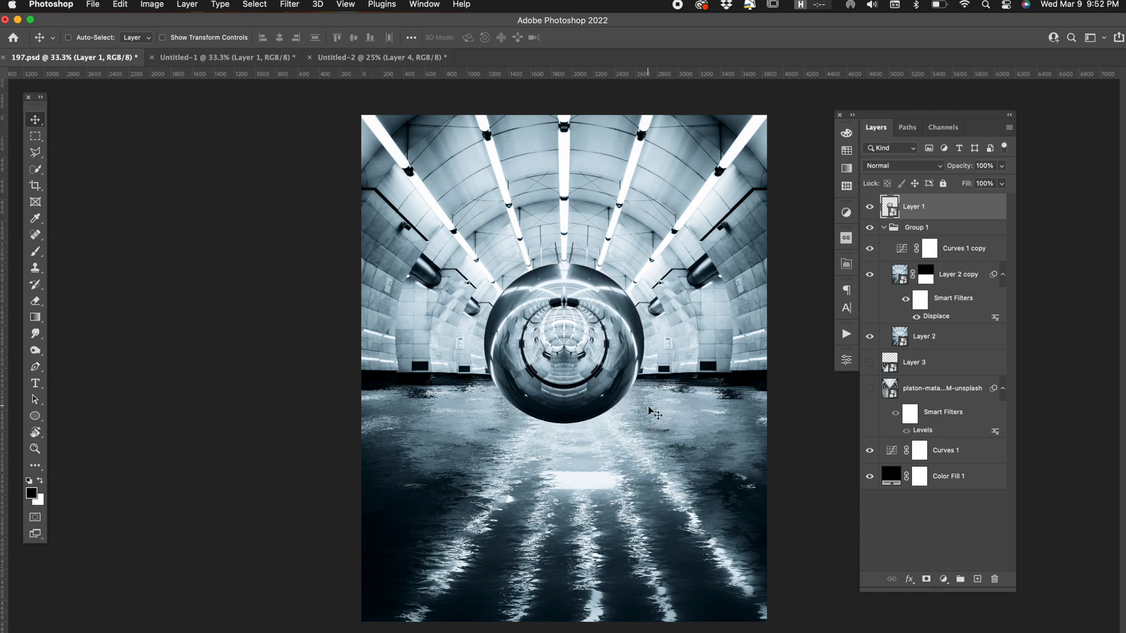
{"action": "left_click_drag", "start_coordinate": [577, 368], "coordinate": [581, 445], "text": "alt"}
{"action": "left_click", "coordinate": [120, 4]}
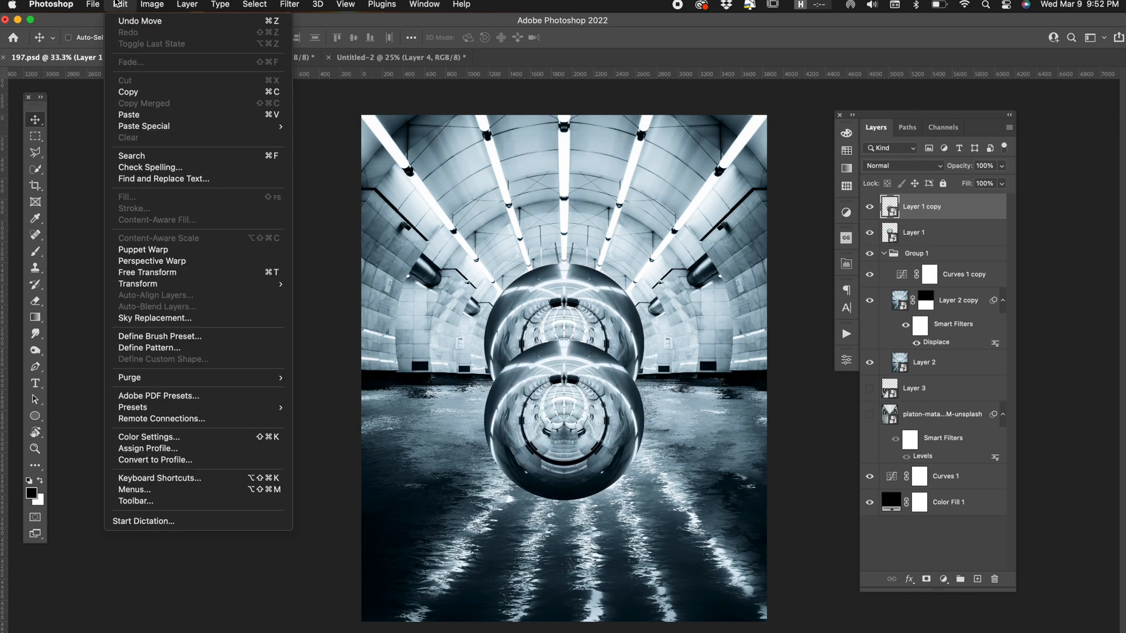
{"action": "mouse_move", "coordinate": [267, 285]}
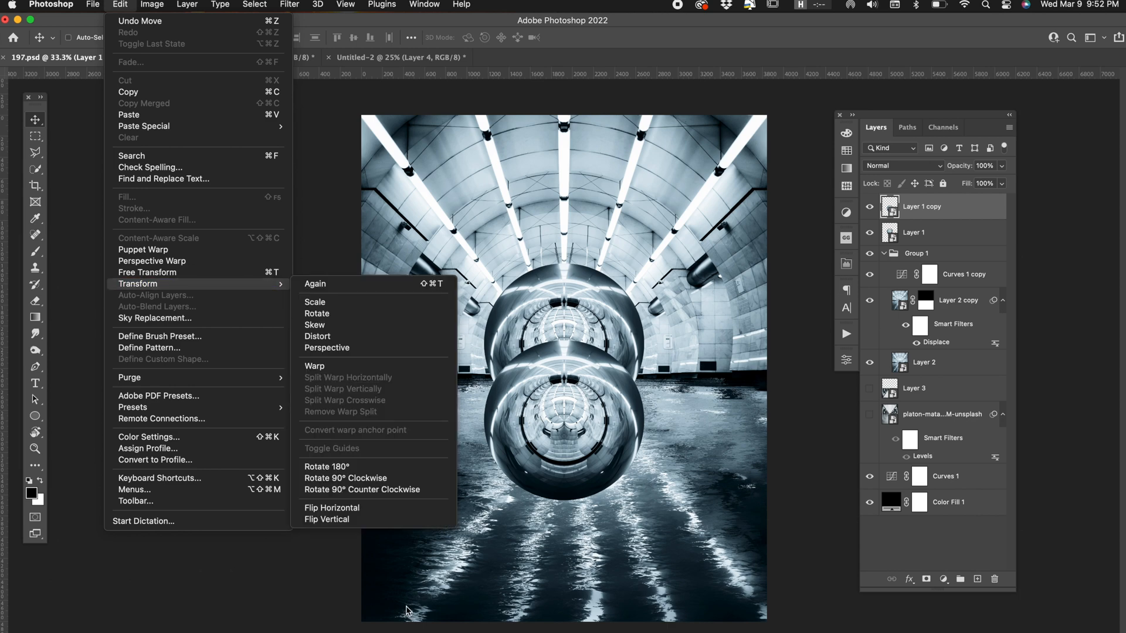
{"action": "left_click", "coordinate": [352, 520]}
{"action": "left_click_drag", "start_coordinate": [623, 431], "coordinate": [623, 531]}
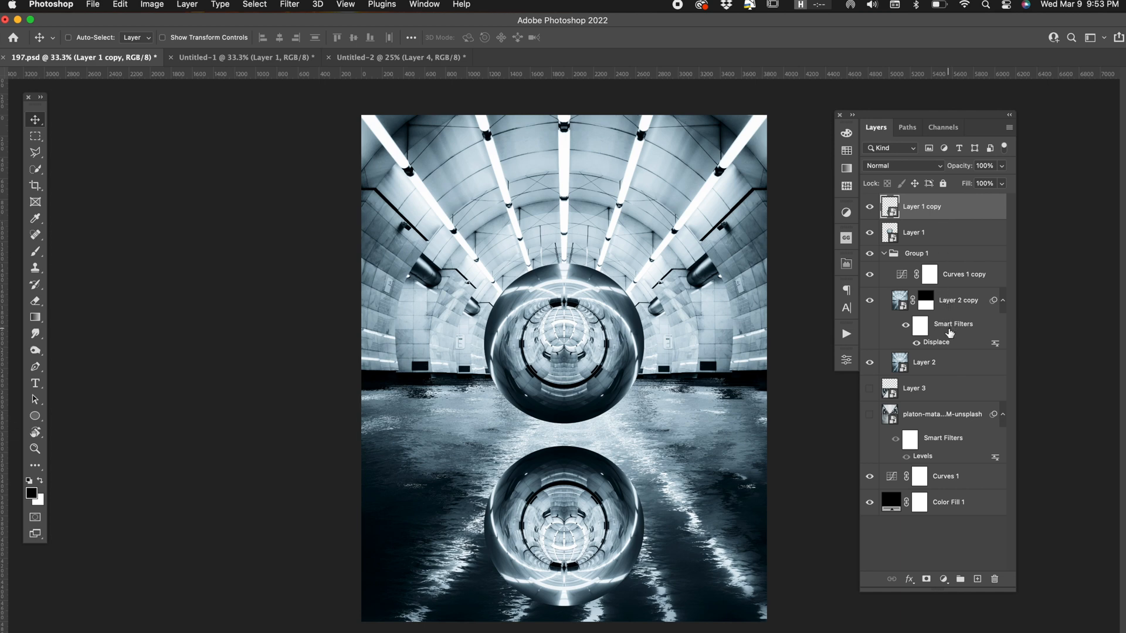
Copy the Displace smart filter from Layer 2 copy onto the flipped sphere layer and adjust the reflection's position slightly.
{"action": "left_click_drag", "start_coordinate": [916, 208], "coordinate": [917, 214]}
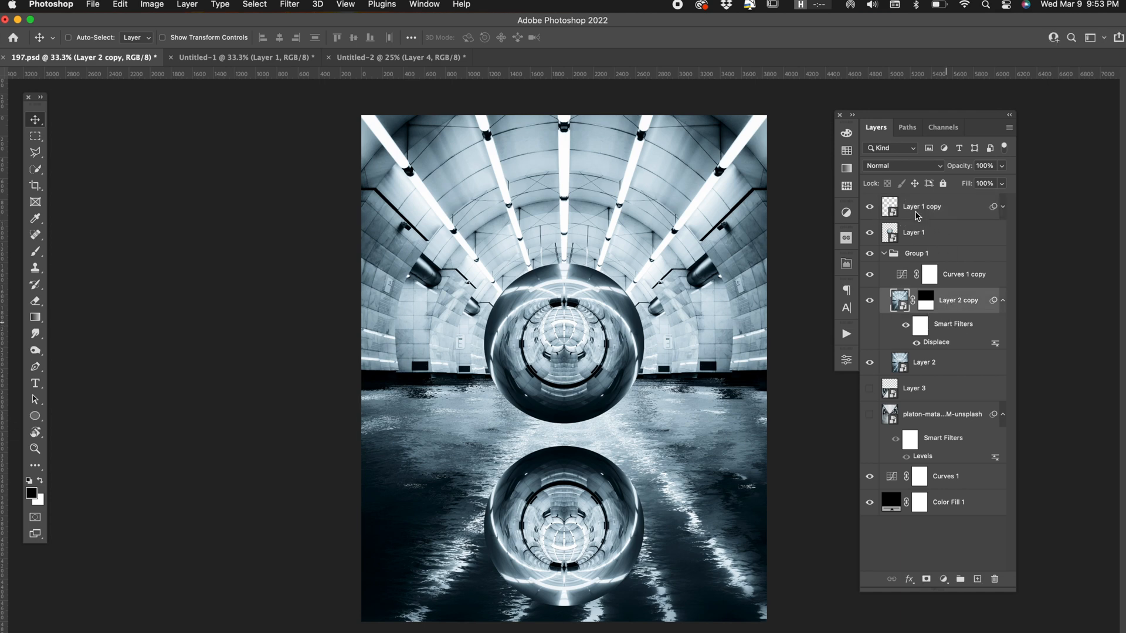
{"action": "left_click", "coordinate": [915, 214]}
{"action": "left_click_drag", "start_coordinate": [604, 471], "coordinate": [598, 468]}
Centre the original sphere horizontally and vertically on the canvas, and move it up slightly above the water.
{"action": "key", "text": "alt+bracketleft"}
{"action": "key", "text": "super+a"}
{"action": "left_click", "coordinate": [281, 37]}
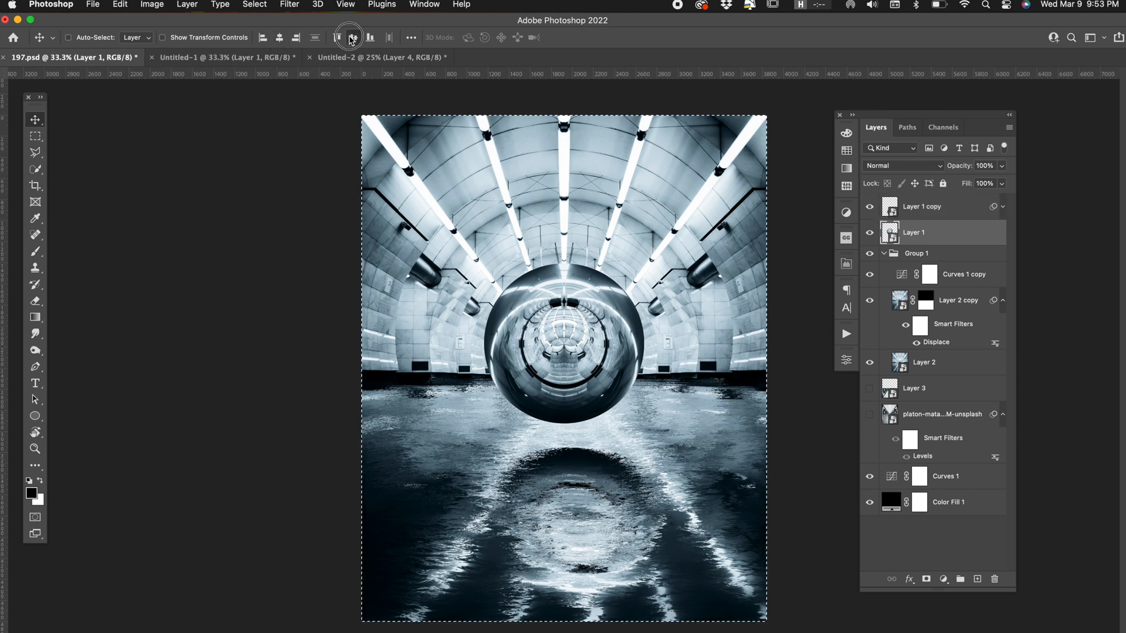
{"action": "left_click", "coordinate": [353, 37]}
{"action": "key", "text": "super+d"}
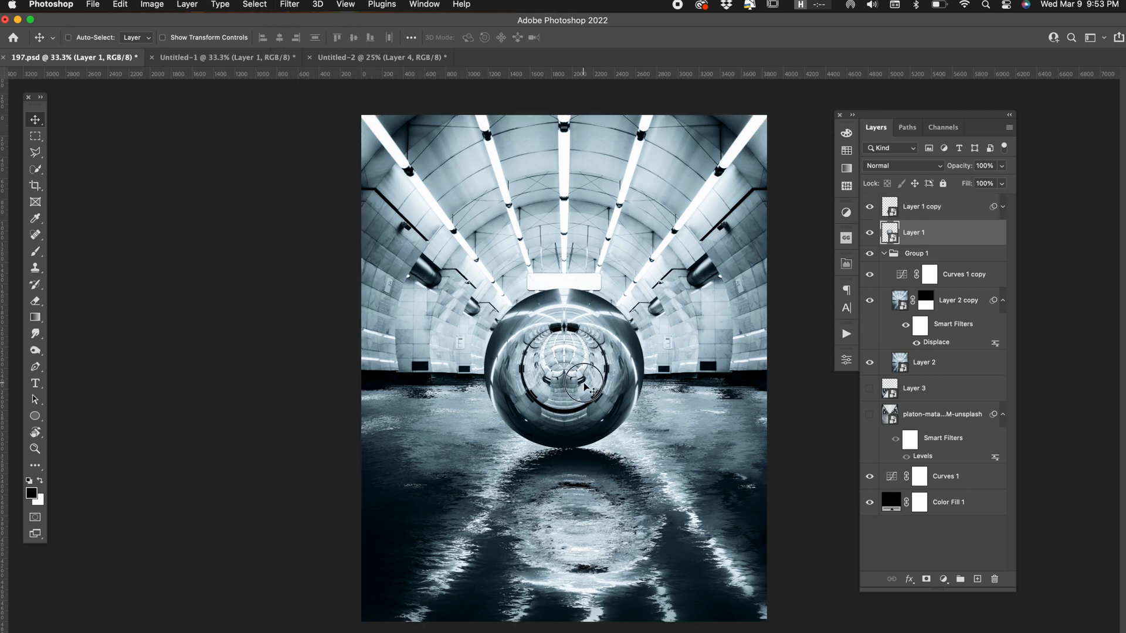
{"action": "left_click_drag", "start_coordinate": [585, 387], "coordinate": [584, 380]}
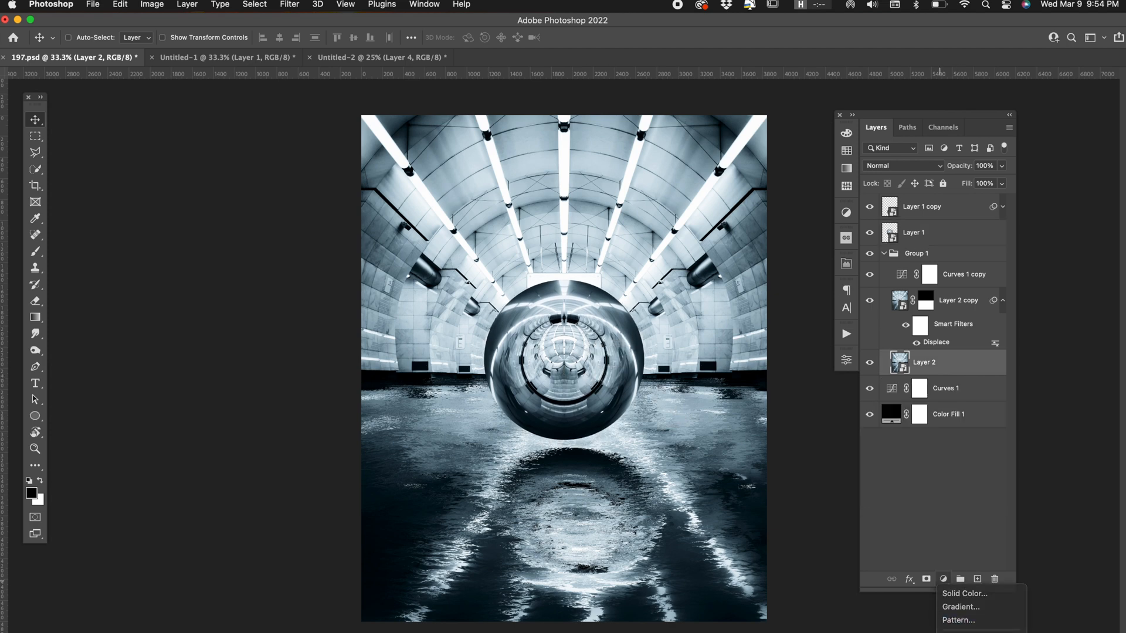
Add a Levels adjustment layer above Layer 2 and darken the tunnel's midtones.
{"action": "left_click", "coordinate": [950, 624]}
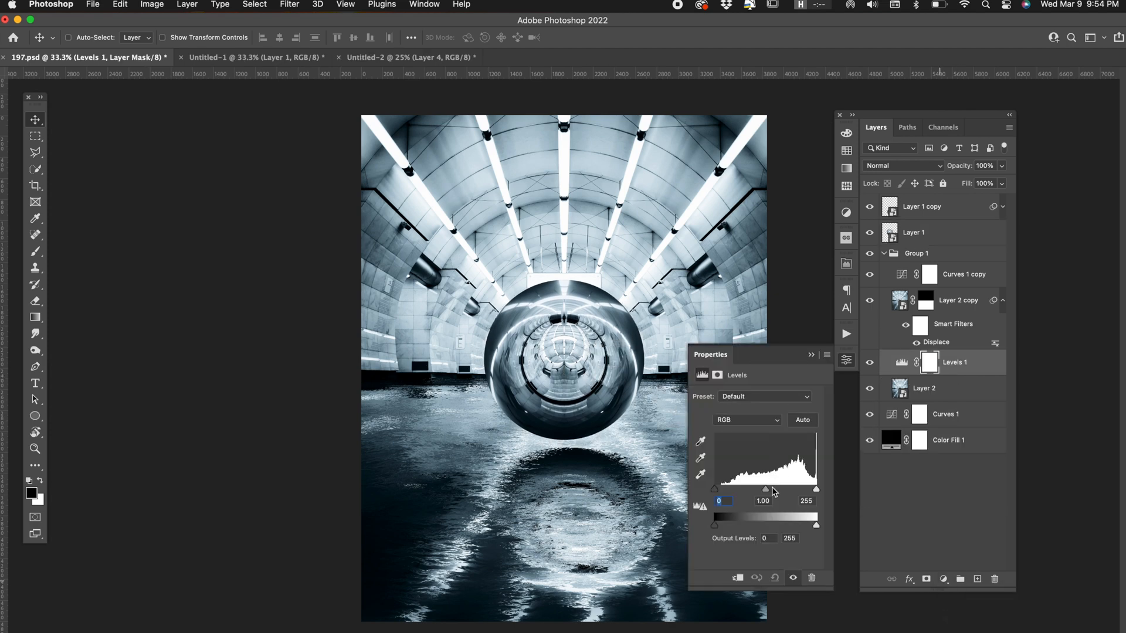
{"action": "left_click_drag", "start_coordinate": [772, 487], "coordinate": [775, 492]}
{"action": "left_click", "coordinate": [846, 359]}
Unlink Layer 2 copy from its layer mask and free-transform the reflected floor image independently of the mask.
{"action": "left_click", "coordinate": [899, 300]}
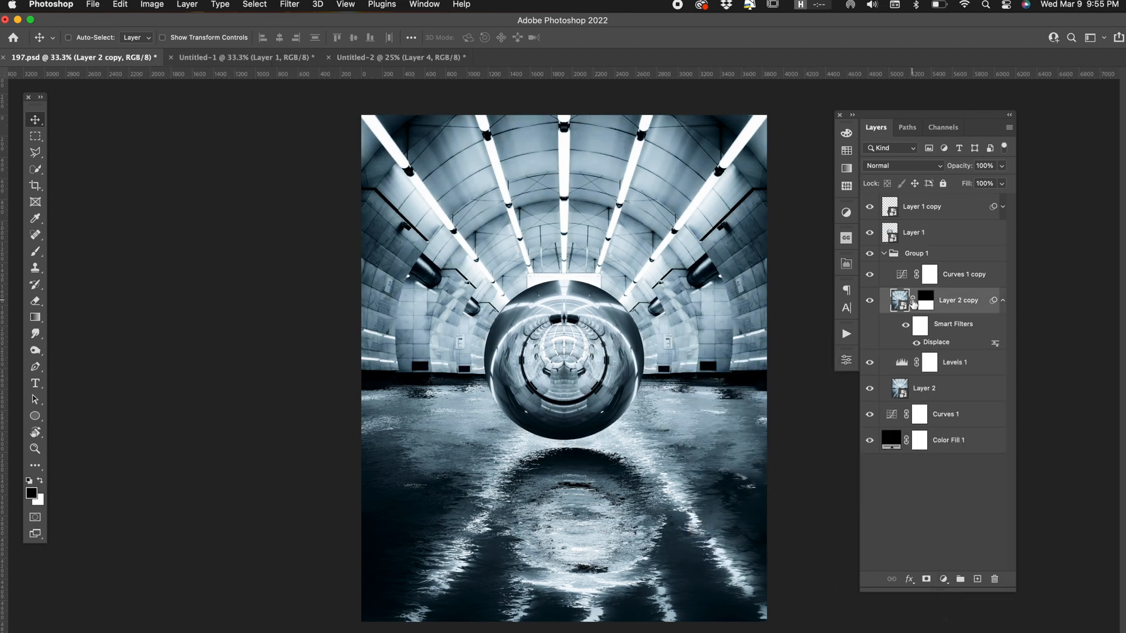
{"action": "left_click", "coordinate": [913, 300]}
{"action": "key", "text": "super+t"}
{"action": "key", "text": "Return"}
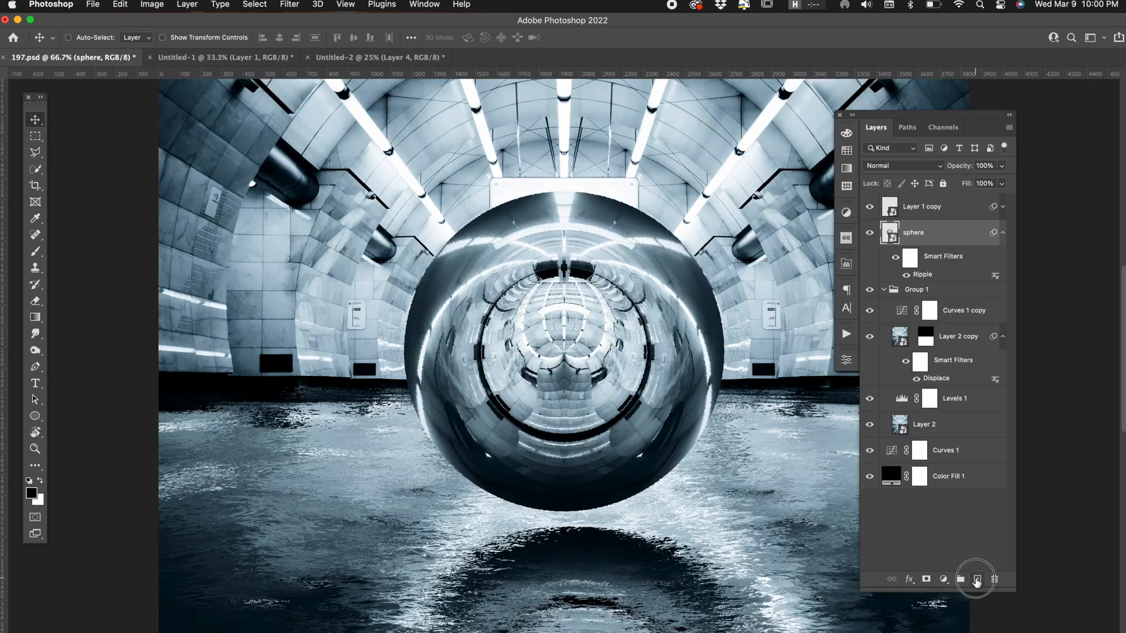
Clip a new empty layer to the sphere layer, name it "highlight" and activate the Brush tool.
{"action": "left_click", "coordinate": [922, 241], "text": "alt"}
{"action": "double_click", "coordinate": [915, 233]}
{"action": "type", "text": "highl"}
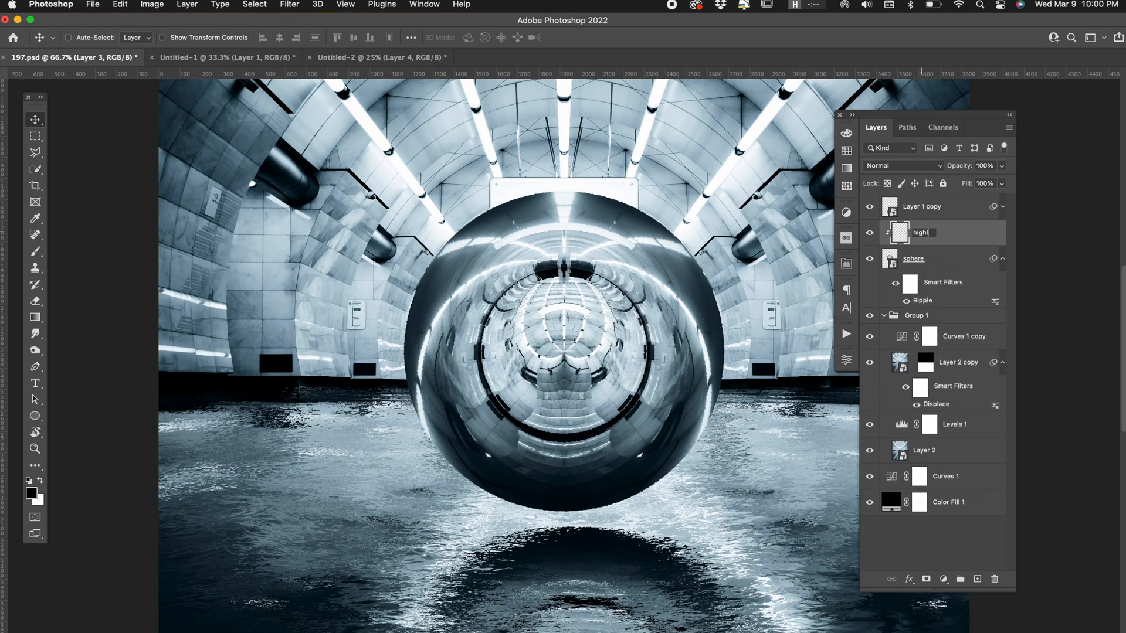
{"action": "type", "text": "gihtb"}
{"action": "key", "text": "Return"}
{"action": "key", "text": "b"}
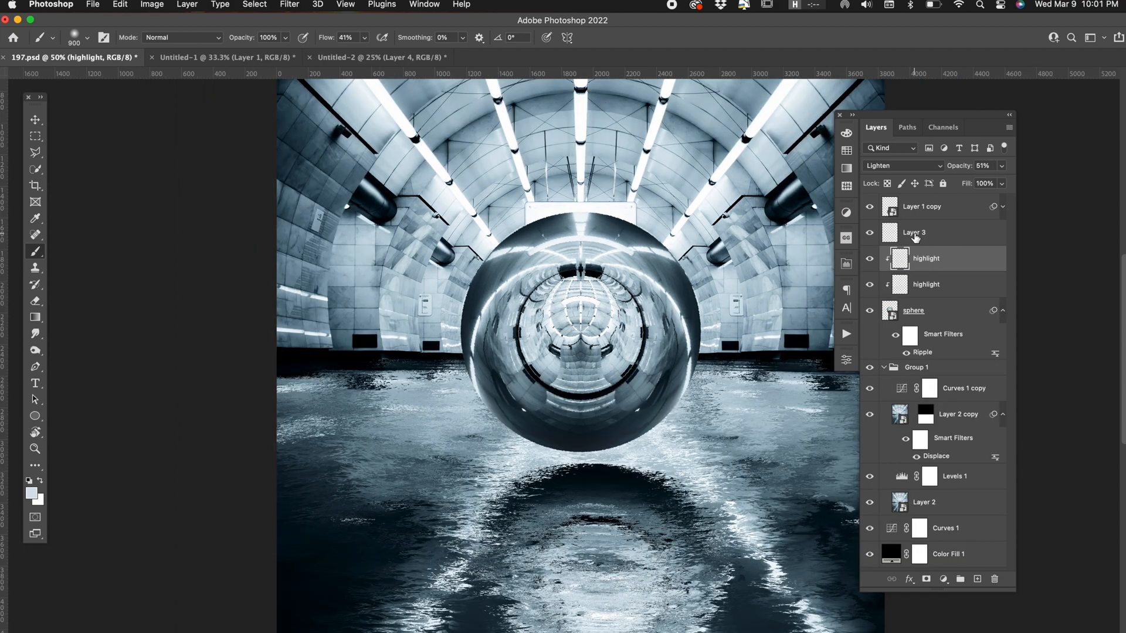
Try Screen blending on the painted glow in Layer 3, set it to Overlay and compare the glow hidden and shown.
{"action": "left_click", "coordinate": [916, 236]}
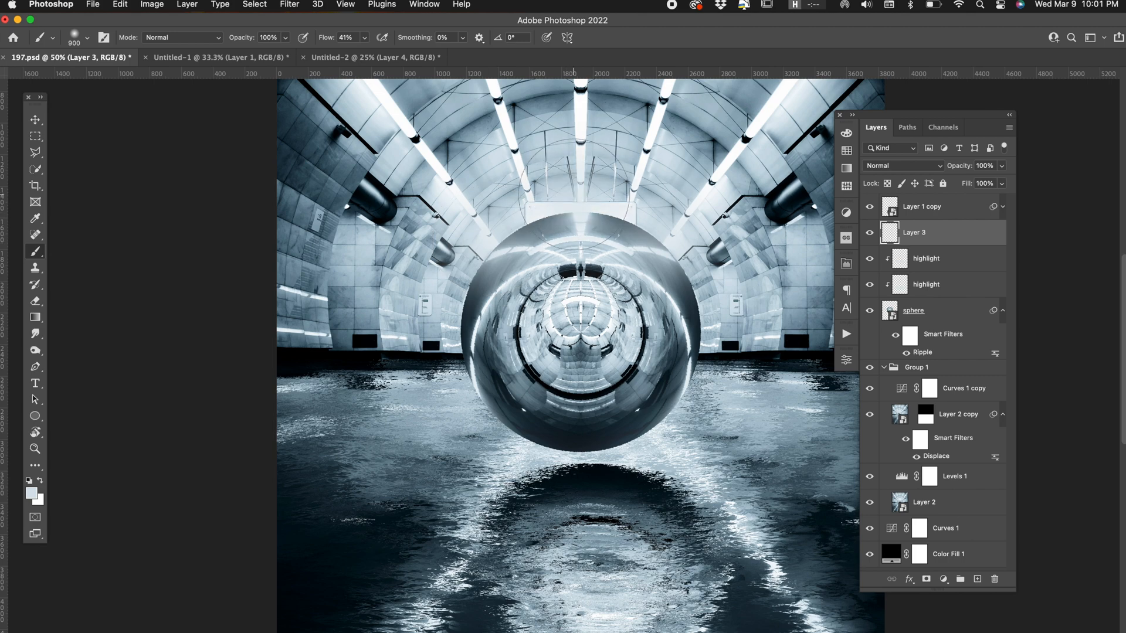
{"action": "left_click", "coordinate": [903, 166]}
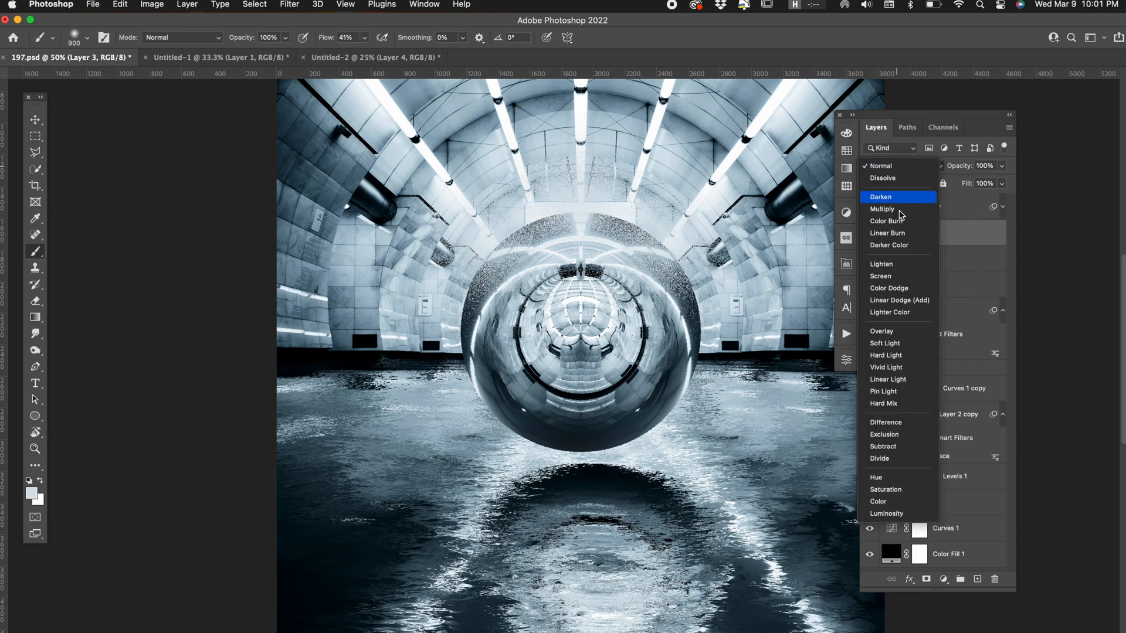
{"action": "left_click", "coordinate": [903, 276]}
{"action": "key", "text": "v"}
{"action": "left_click", "coordinate": [897, 166]}
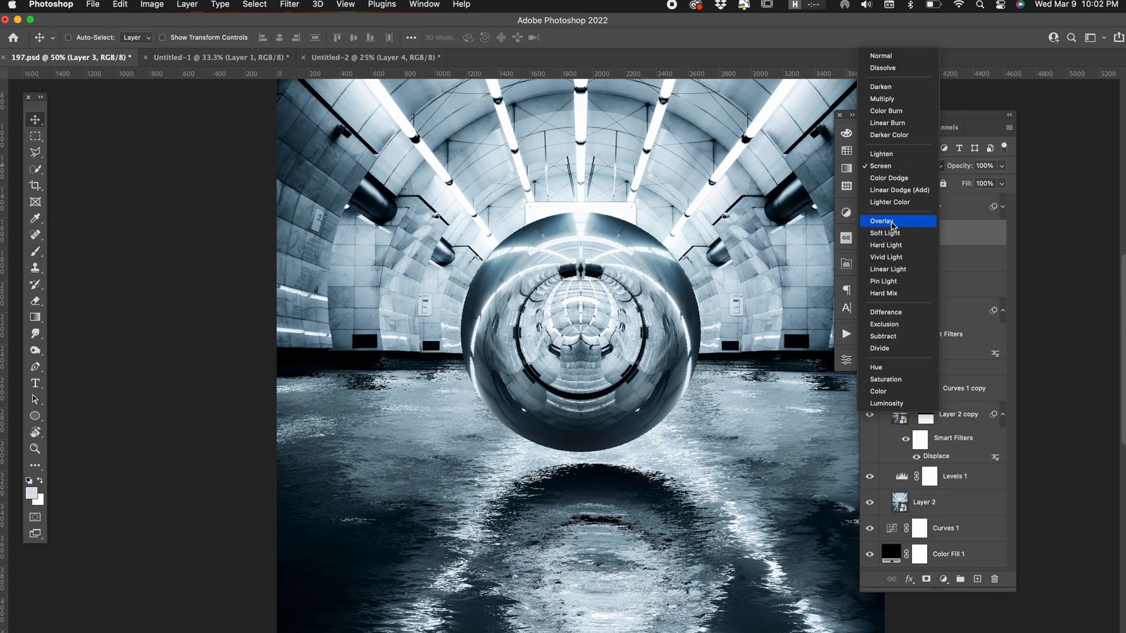
{"action": "left_click", "coordinate": [892, 223]}
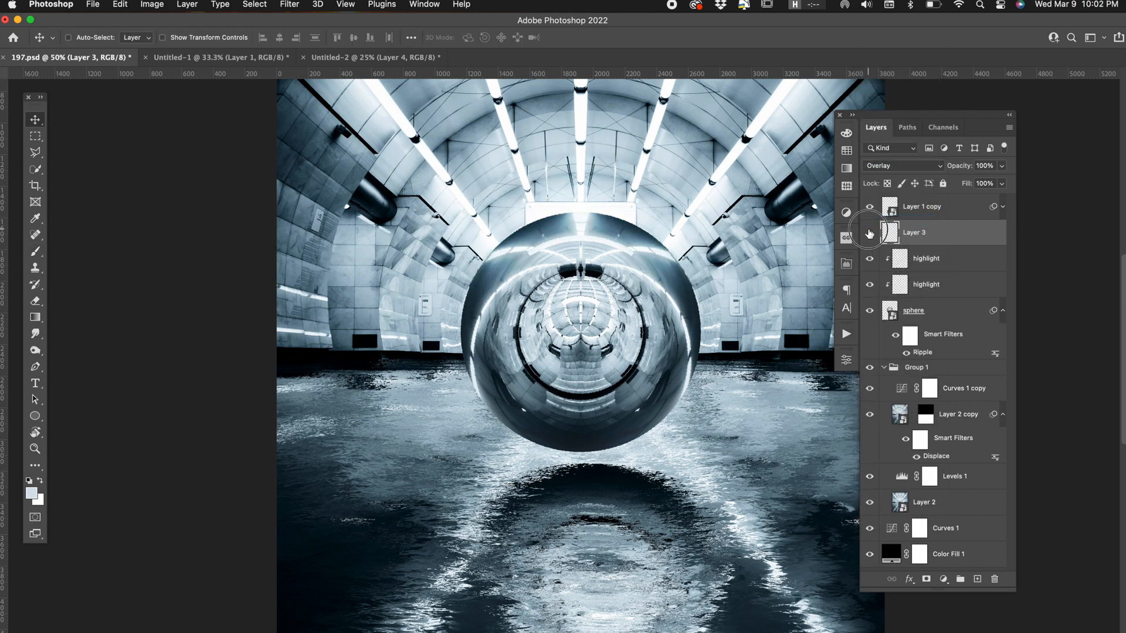
{"action": "left_click", "coordinate": [869, 233]}
{"action": "left_click", "coordinate": [870, 232]}
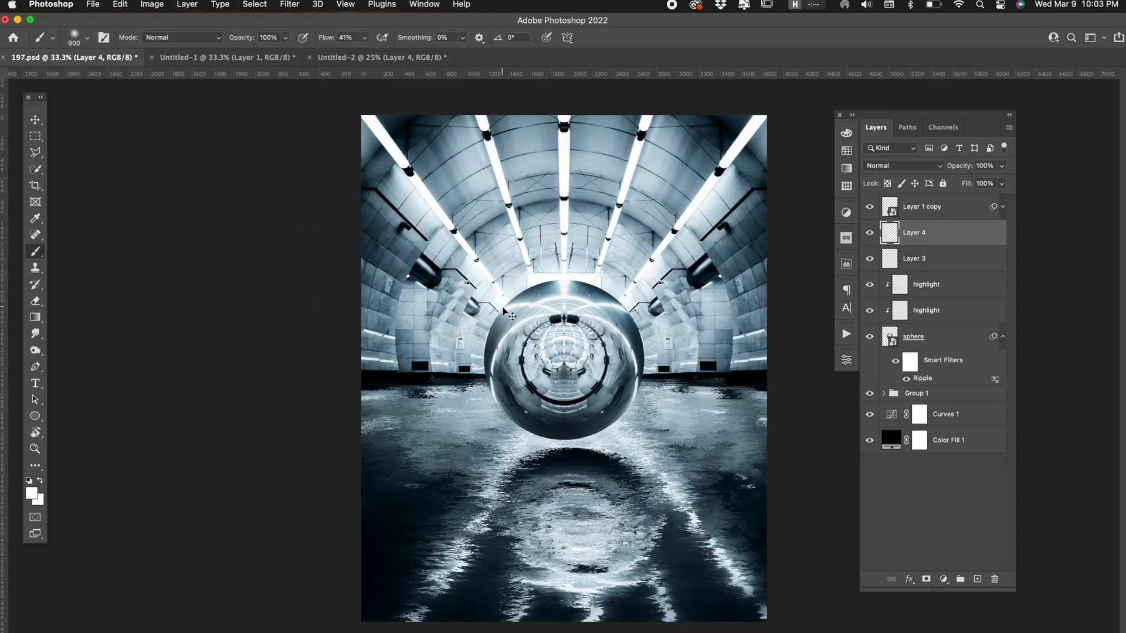
Paint a soft white glow on Layer 4 at the sphere's upper edge with a 1600 px brush and set the layer to Screen.
{"action": "key", "text": "bracketright"}
{"action": "key", "text": "bracketright"}
{"action": "key", "text": "bracketright"}
{"action": "key", "text": "bracketright"}
{"action": "key", "text": "bracketright"}
{"action": "key", "text": "bracketright"}
{"action": "key", "text": "bracketright"}
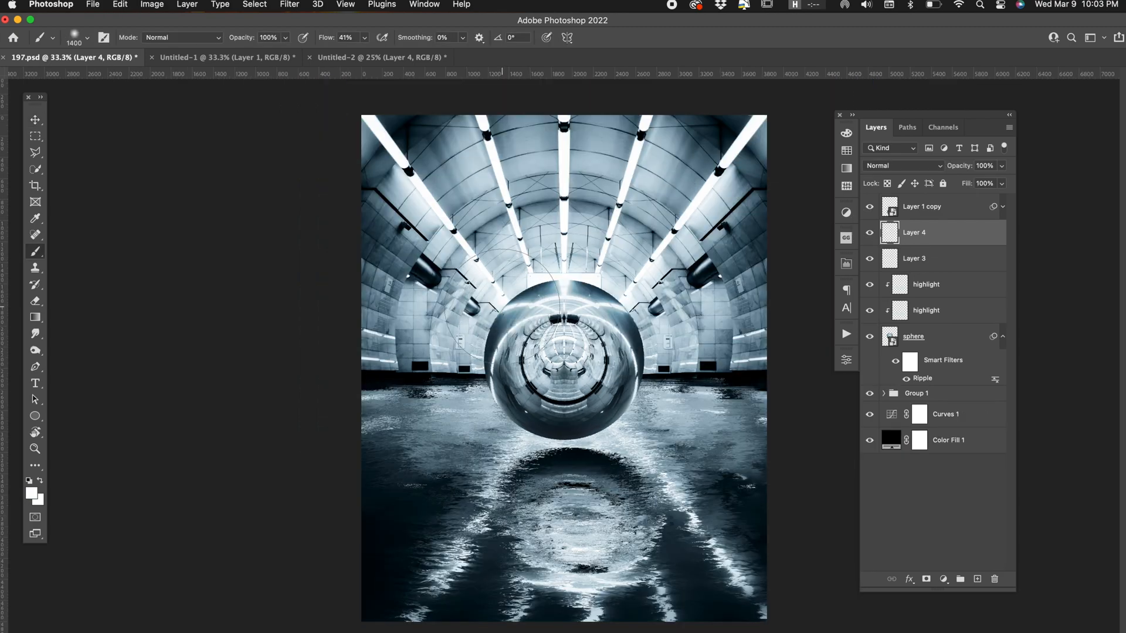
{"action": "left_click", "coordinate": [501, 307]}
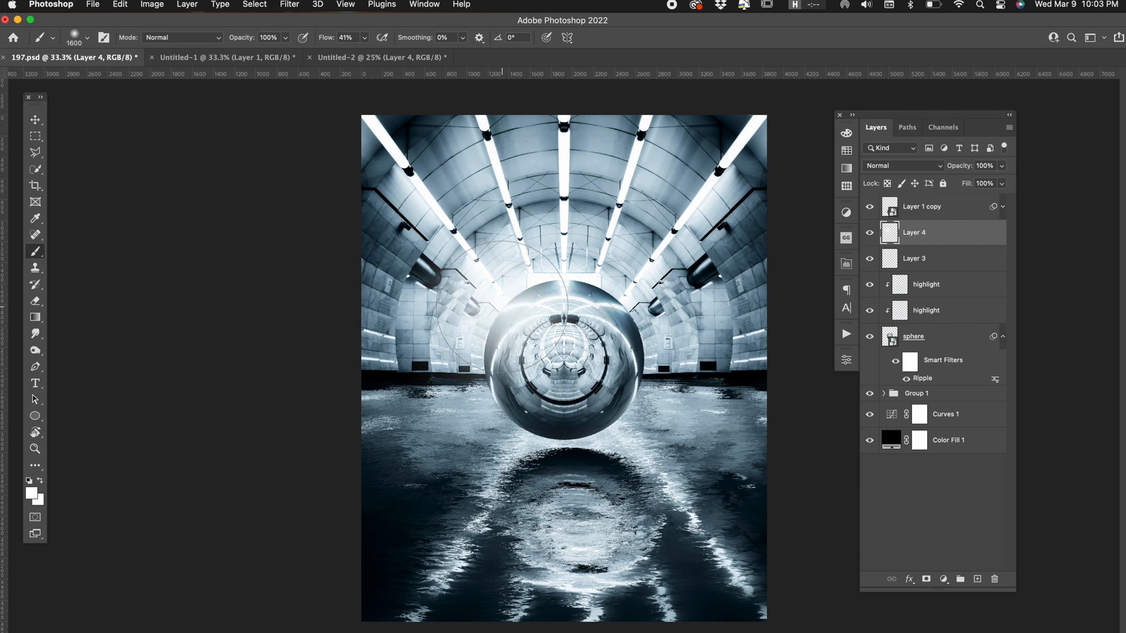
{"action": "left_click", "coordinate": [891, 166]}
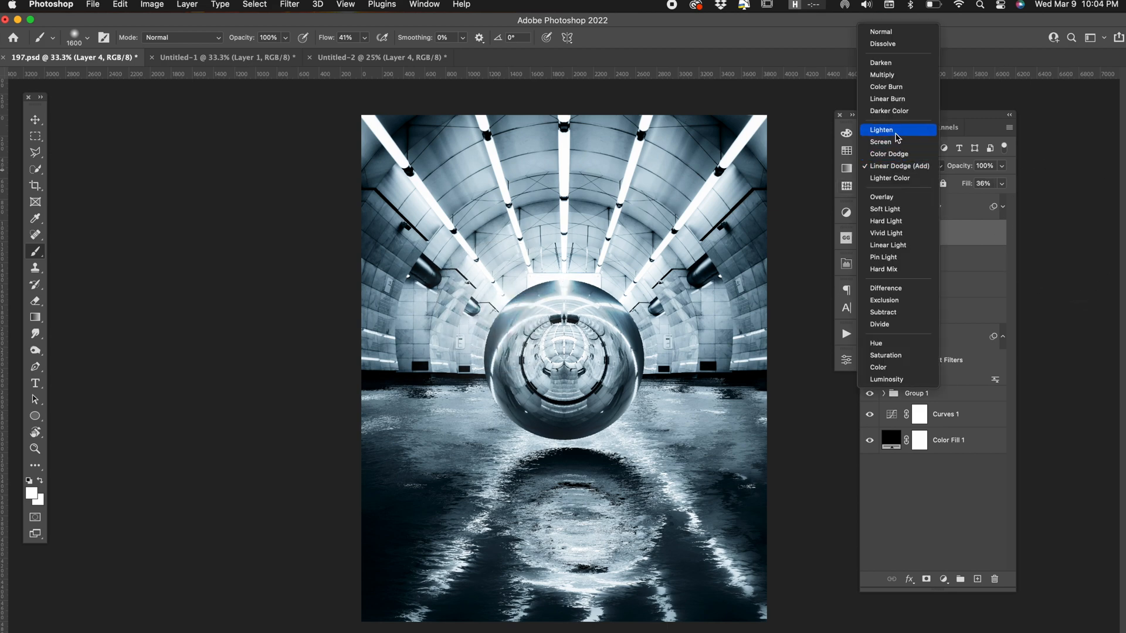
{"action": "left_click", "coordinate": [895, 145]}
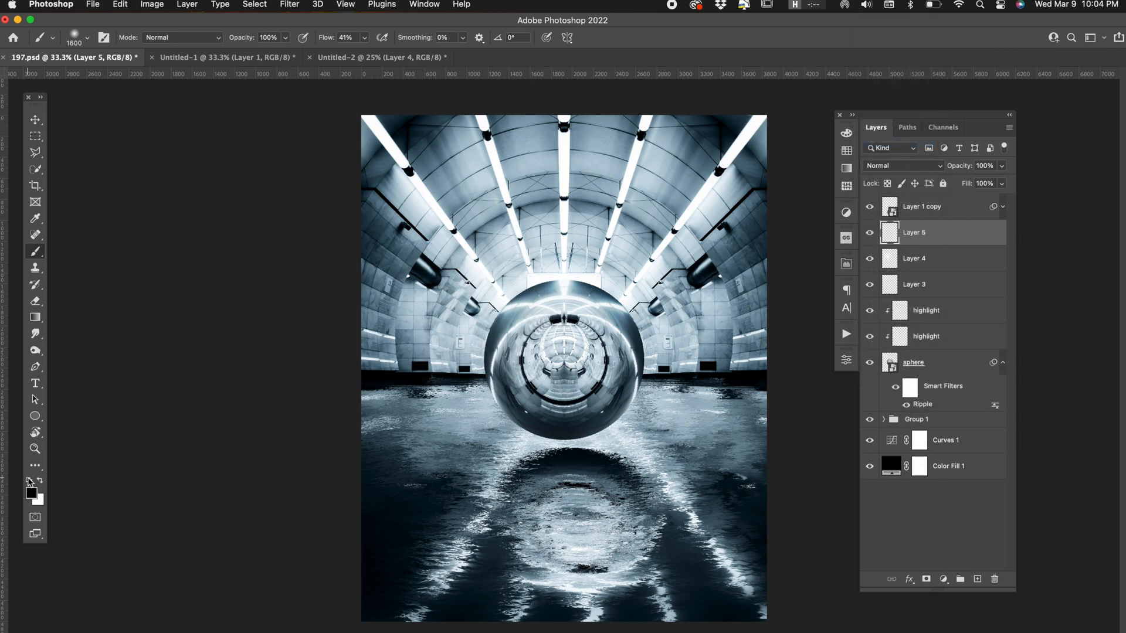
Fill the new Layer 5 with black.
{"action": "key", "text": "alt+BackSpace"}
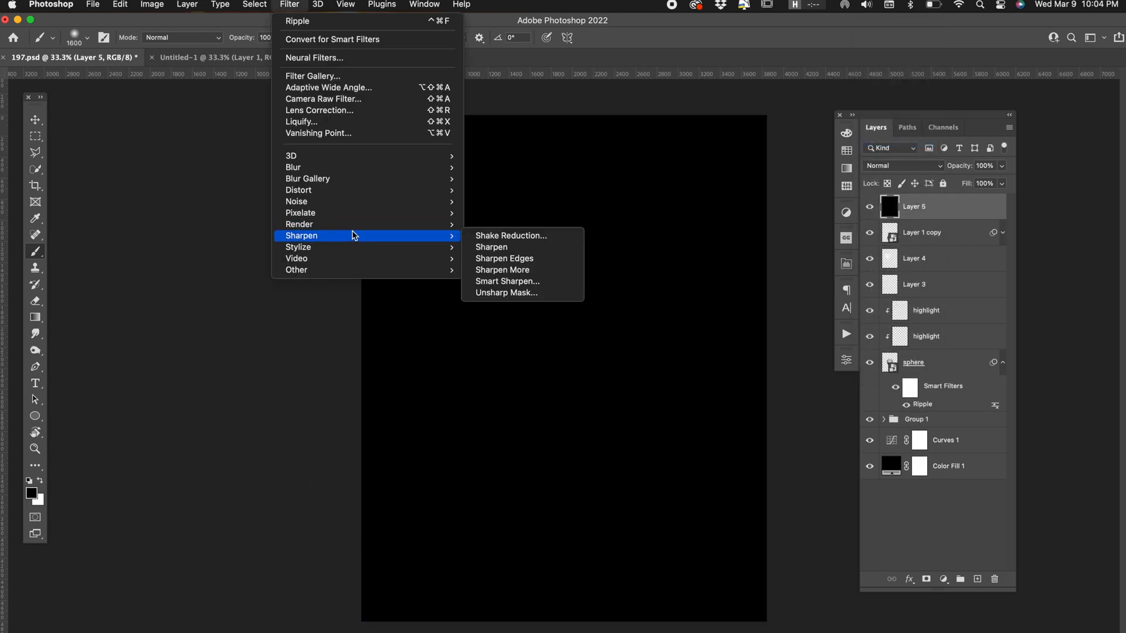
Render a 105mm Prime lens flare at 100% brightness on Layer 5, above and beside the centre, and set the layer to Screen.
{"action": "mouse_move", "coordinate": [354, 225]}
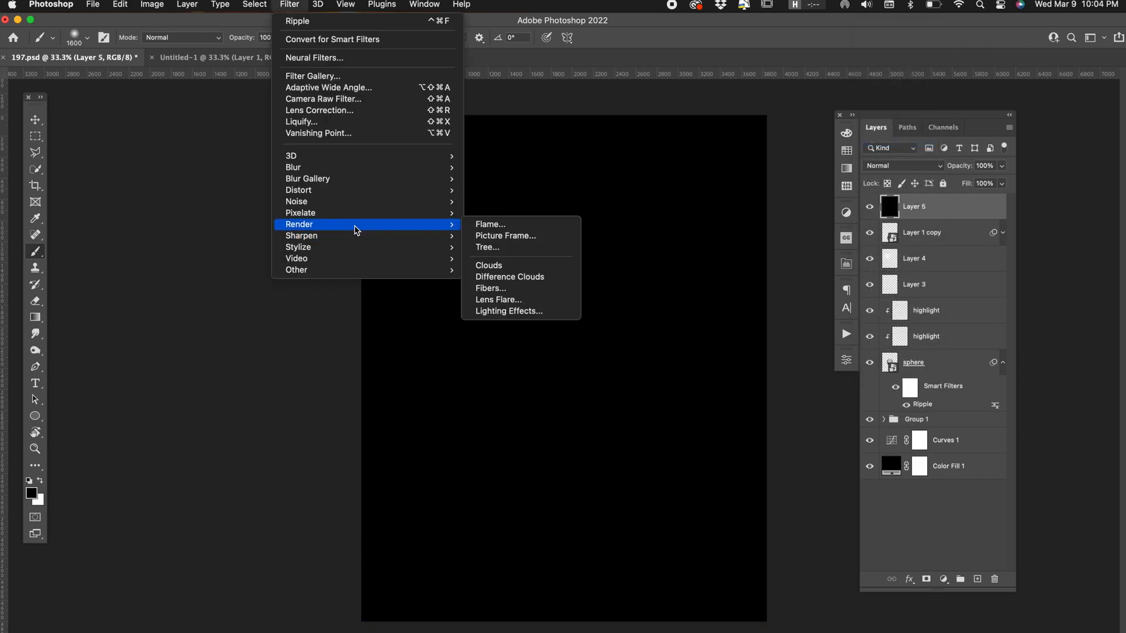
{"action": "left_click", "coordinate": [572, 300]}
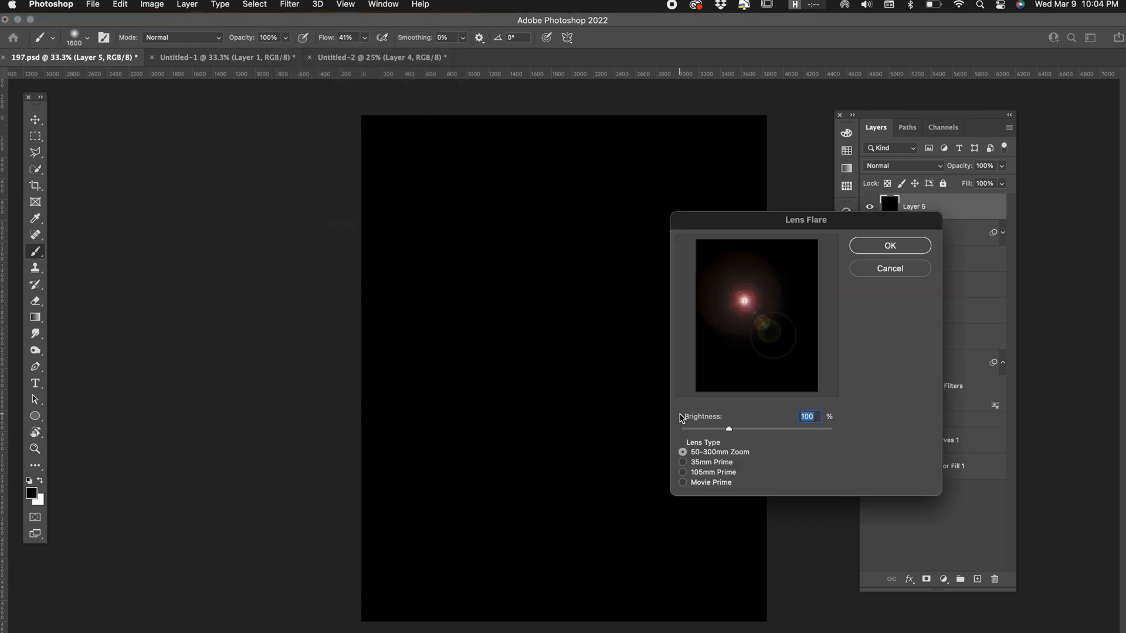
{"action": "left_click", "coordinate": [714, 473]}
{"action": "left_click_drag", "start_coordinate": [756, 304], "coordinate": [768, 305]}
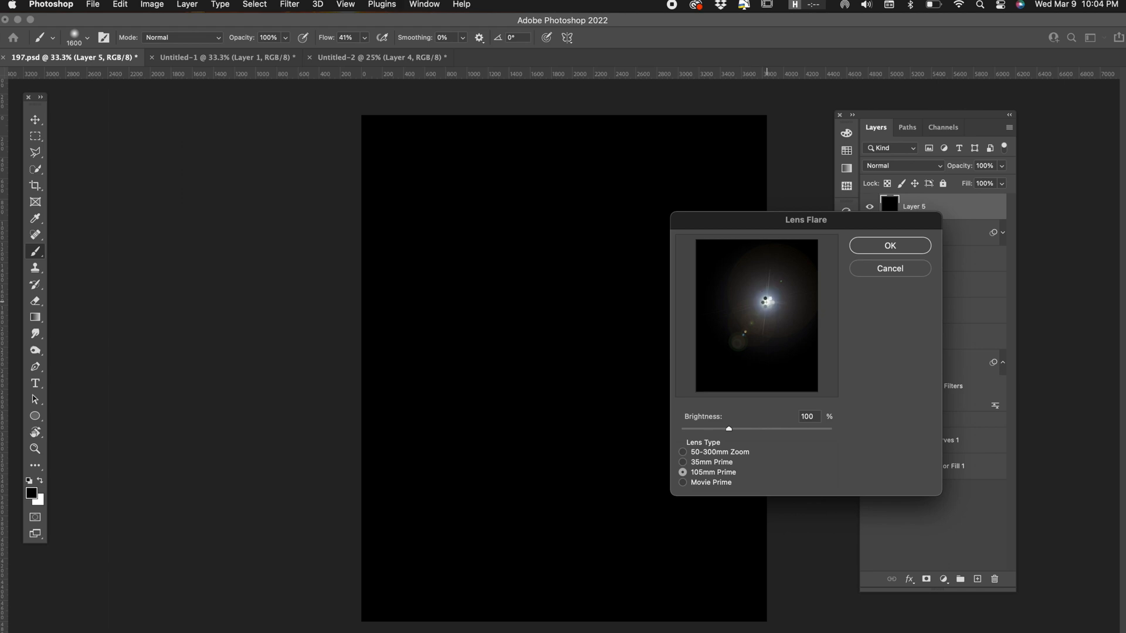
{"action": "key", "text": "Return"}
{"action": "left_click", "coordinate": [884, 166]}
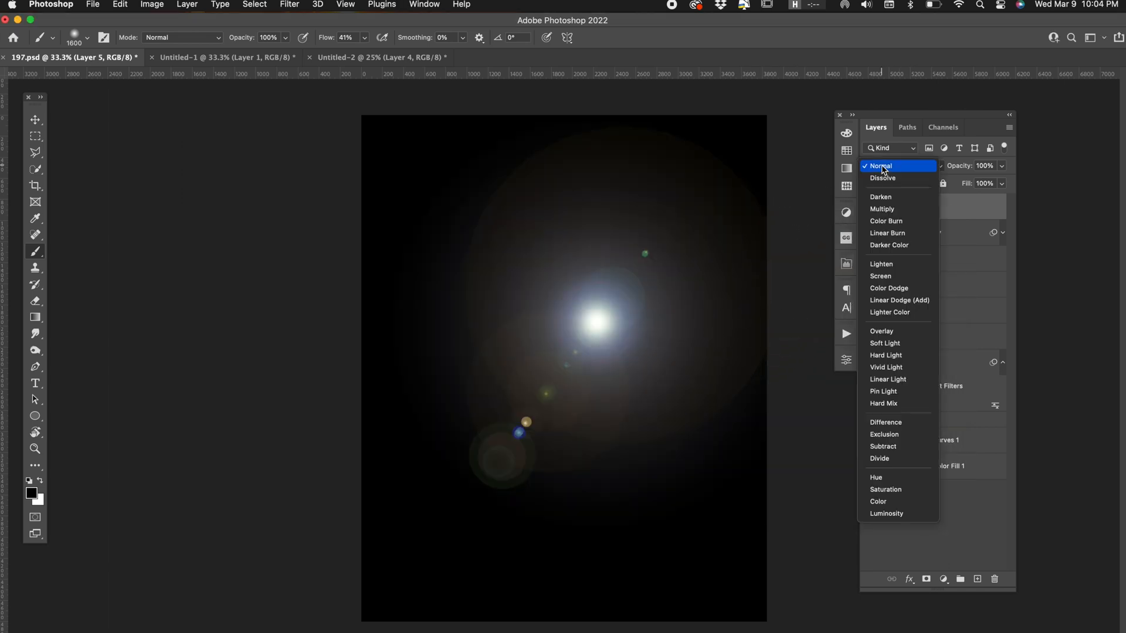
{"action": "left_click", "coordinate": [892, 277]}
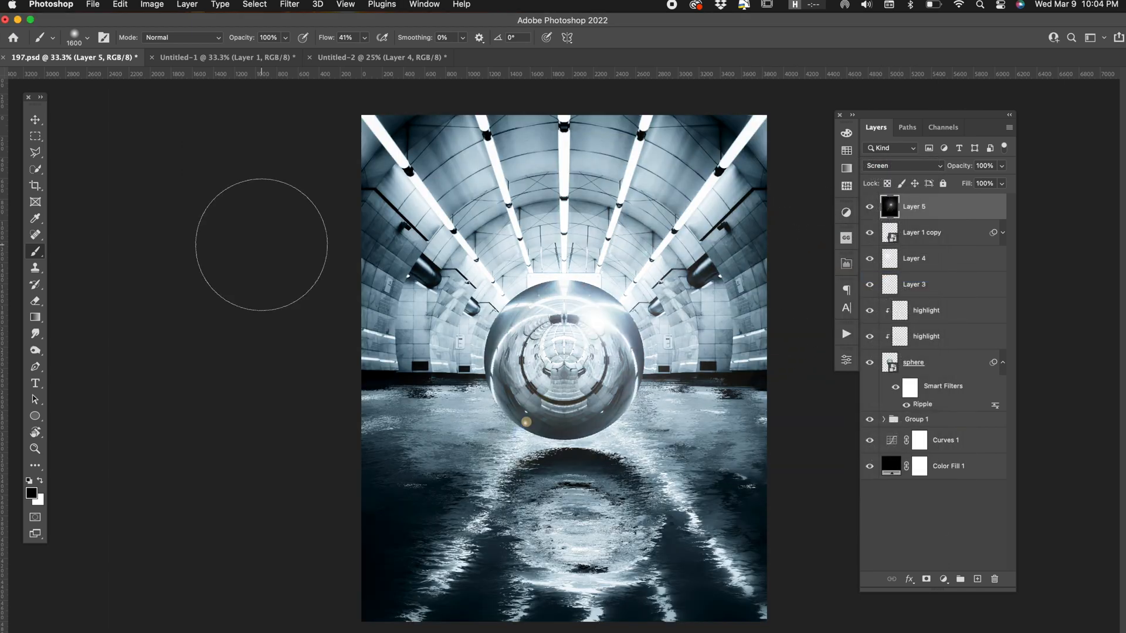
Enlarge the Layer 5 flare to about 133%, place it beside the sphere's upper edge and compare it hidden and shown.
{"action": "key", "text": "v"}
{"action": "left_click_drag", "start_coordinate": [499, 395], "coordinate": [519, 351]}
{"action": "left_click_drag", "start_coordinate": [381, 606], "coordinate": [314, 632]}
{"action": "left_click_drag", "start_coordinate": [490, 524], "coordinate": [476, 531]}
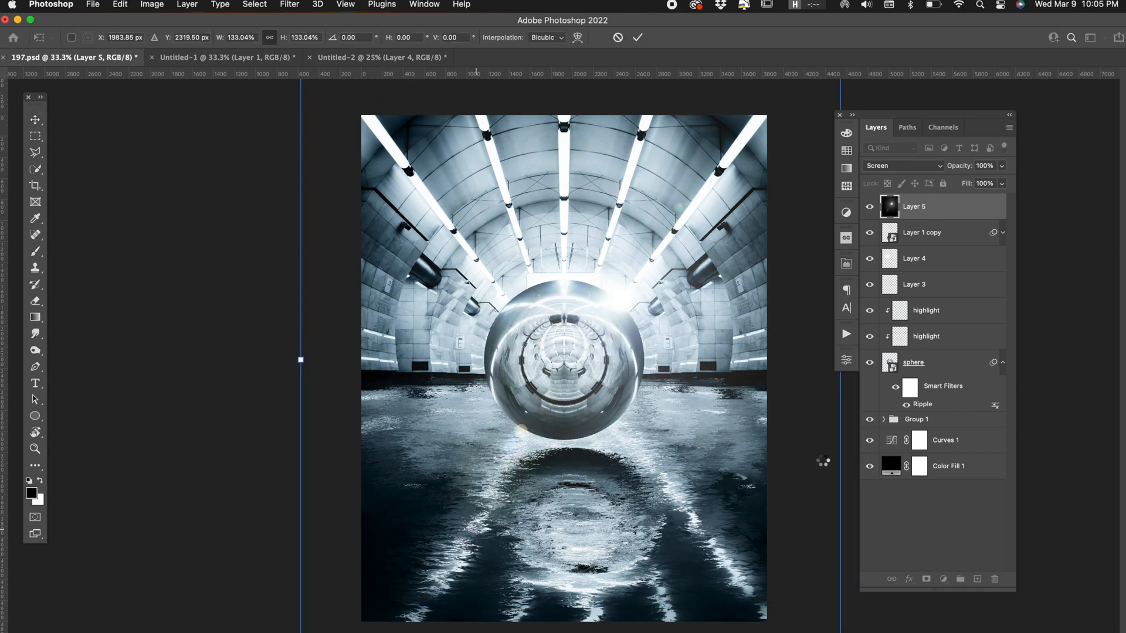
{"action": "key", "text": "Return"}
{"action": "left_click", "coordinate": [869, 207]}
{"action": "left_click", "coordinate": [869, 207]}
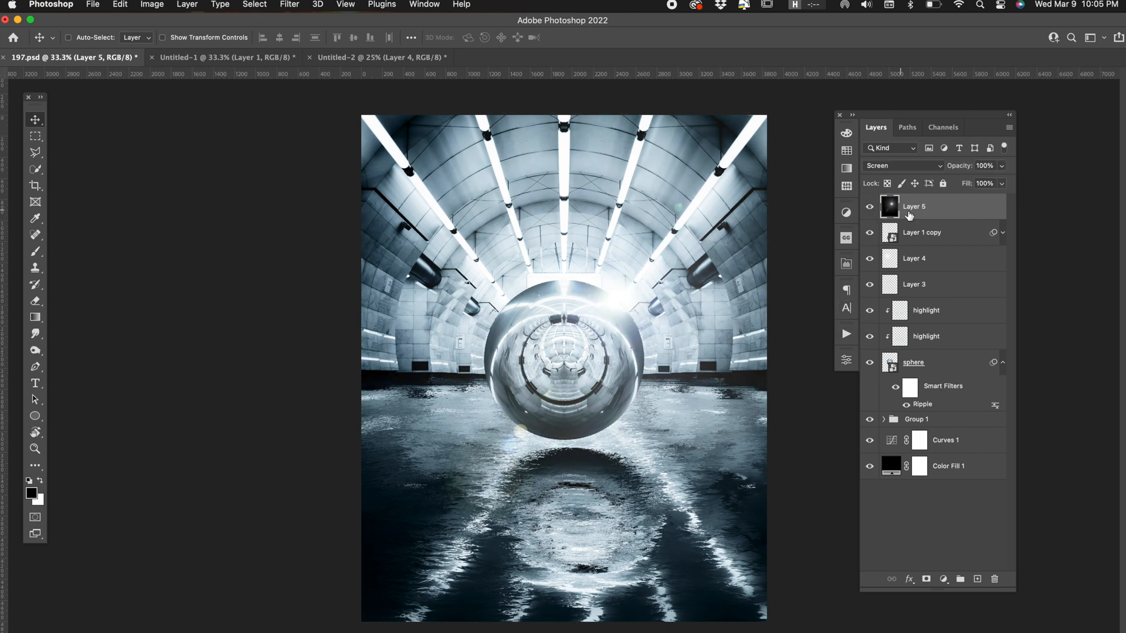
Darken Layer 5 with Levels, using a black input of 24 and a midtone of 0.92.
{"action": "key", "text": "super+l"}
{"action": "left_click_drag", "start_coordinate": [180, 375], "coordinate": [187, 377]}
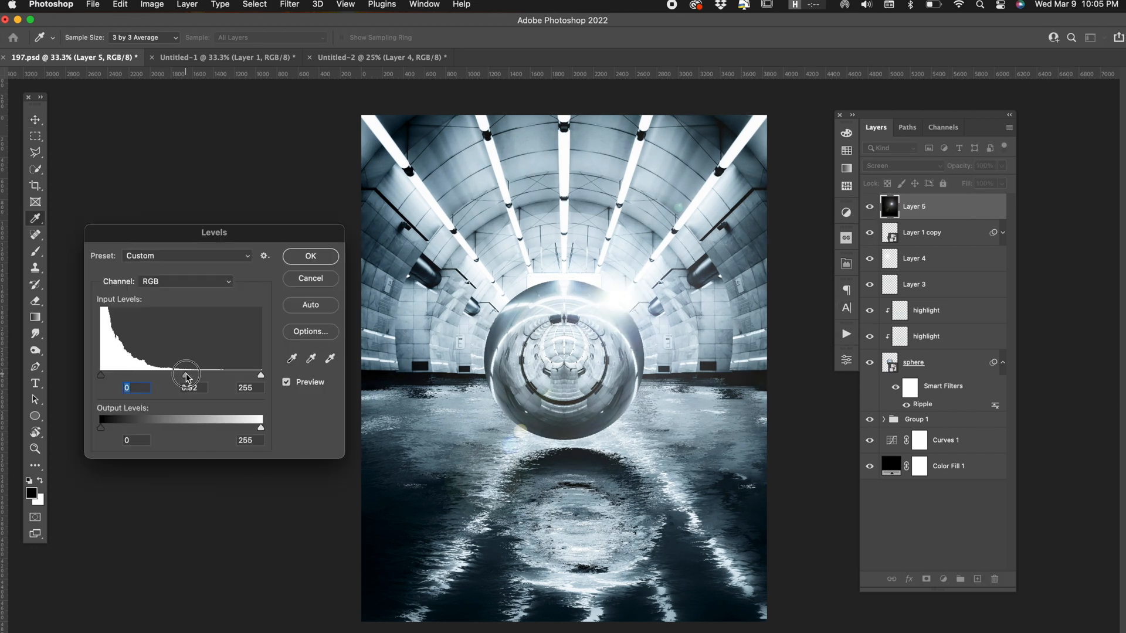
{"action": "left_click_drag", "start_coordinate": [102, 376], "coordinate": [117, 379]}
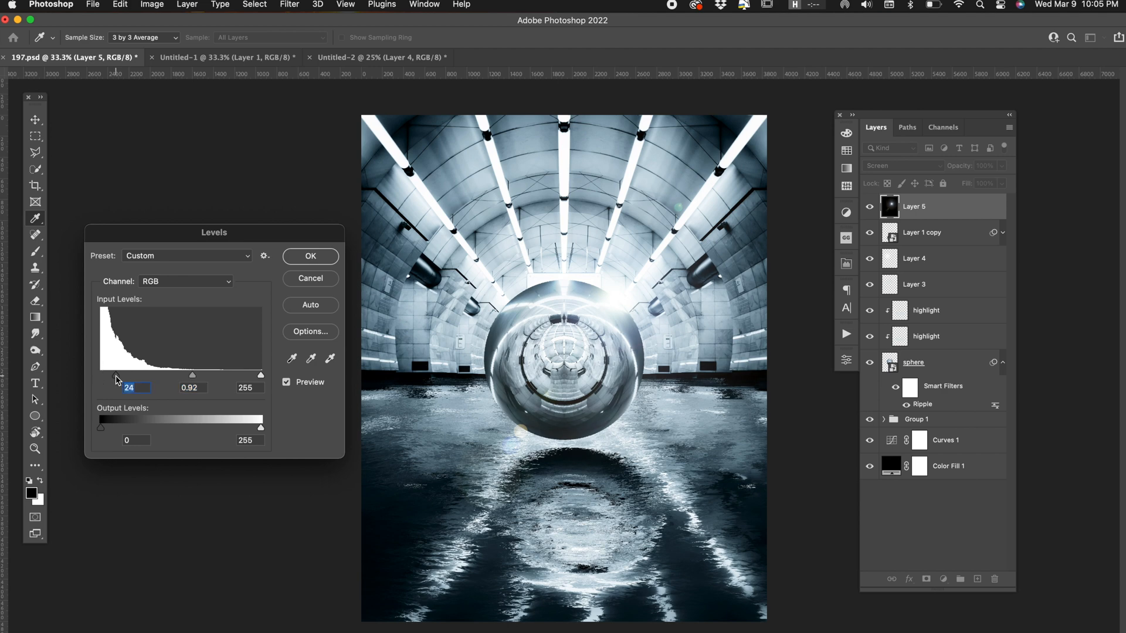
{"action": "key", "text": "Return"}
Lower Layer 5's opacity to 90% and compare the image with the flare hidden and shown.
{"action": "left_click", "coordinate": [1001, 166]}
{"action": "left_click_drag", "start_coordinate": [1005, 181], "coordinate": [997, 182]}
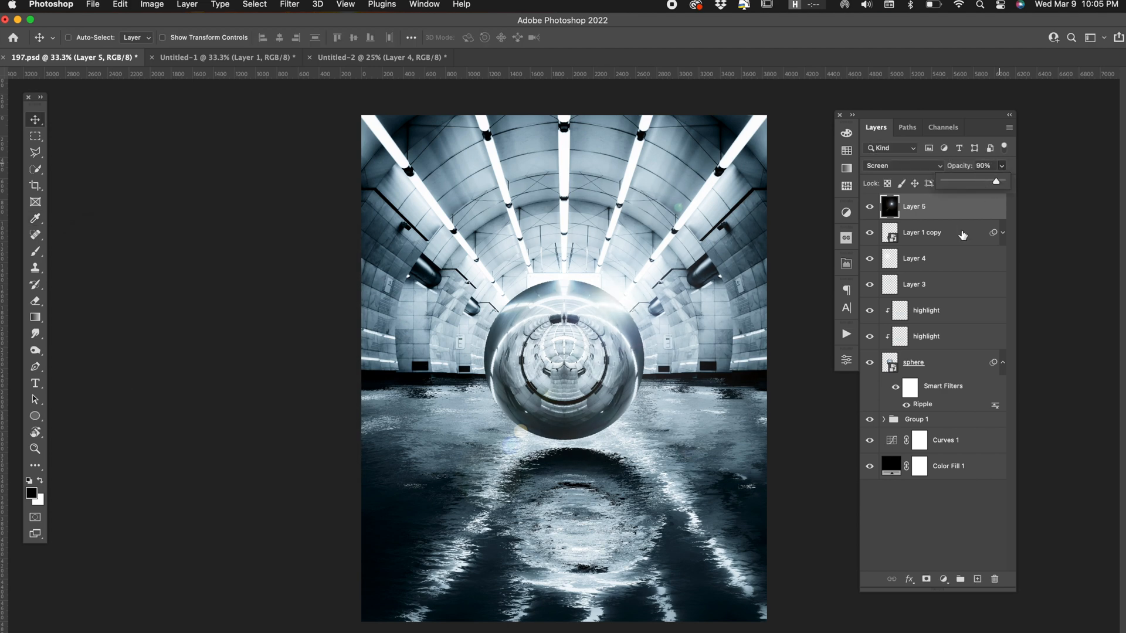
{"action": "left_click", "coordinate": [868, 207]}
{"action": "left_click", "coordinate": [868, 207]}
Colorize the Layer 5 flare blue with Hue/Saturation, using hue 214 and saturation 50.
{"action": "key", "text": "super+u"}
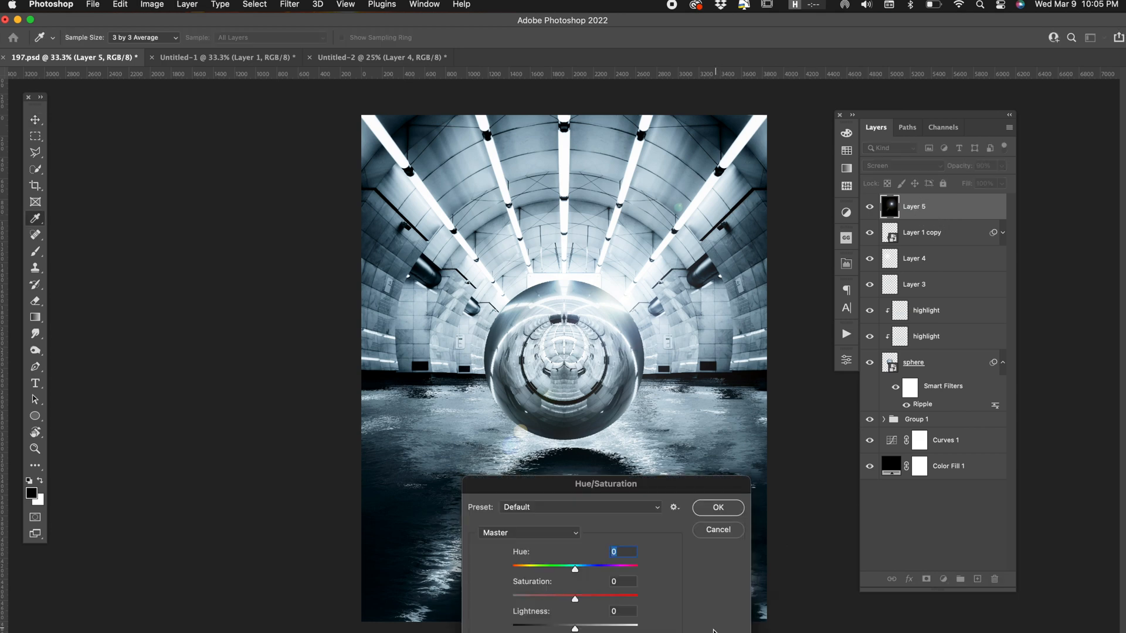
{"action": "left_click", "coordinate": [714, 630]}
{"action": "left_click", "coordinate": [580, 569]}
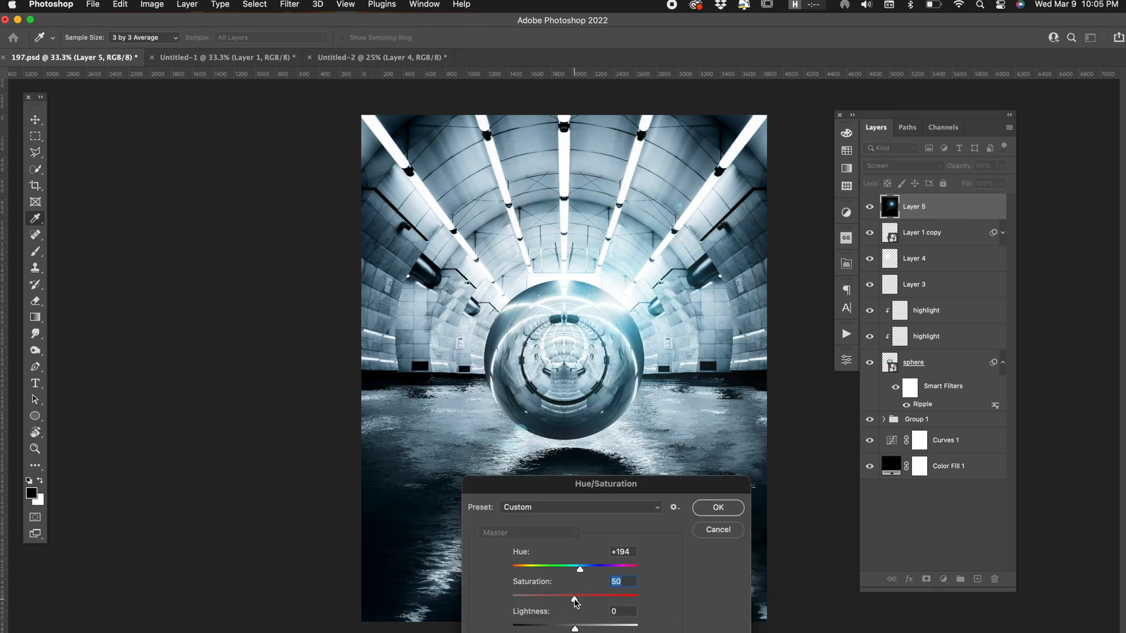
{"action": "left_click", "coordinate": [588, 568]}
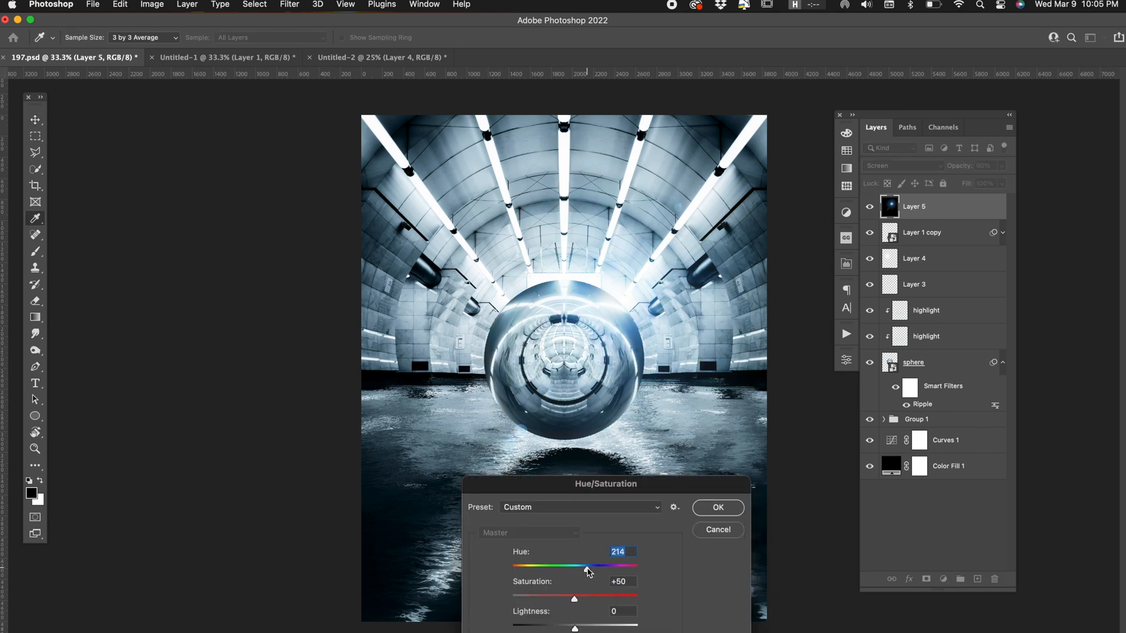
{"action": "left_click", "coordinate": [718, 507]}
Open the contents of the Layer 1 copy smart object and centre Ellipse 1 on the canvas.
{"action": "double_click", "coordinate": [894, 240]}
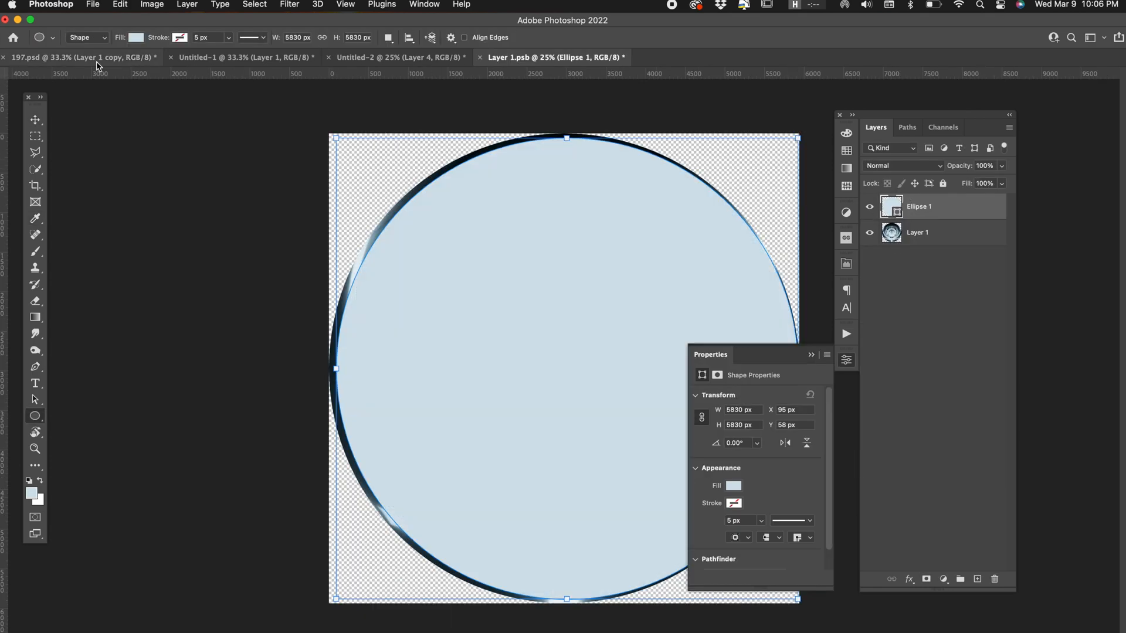
{"action": "left_click", "coordinate": [35, 121]}
{"action": "key", "text": "super+a"}
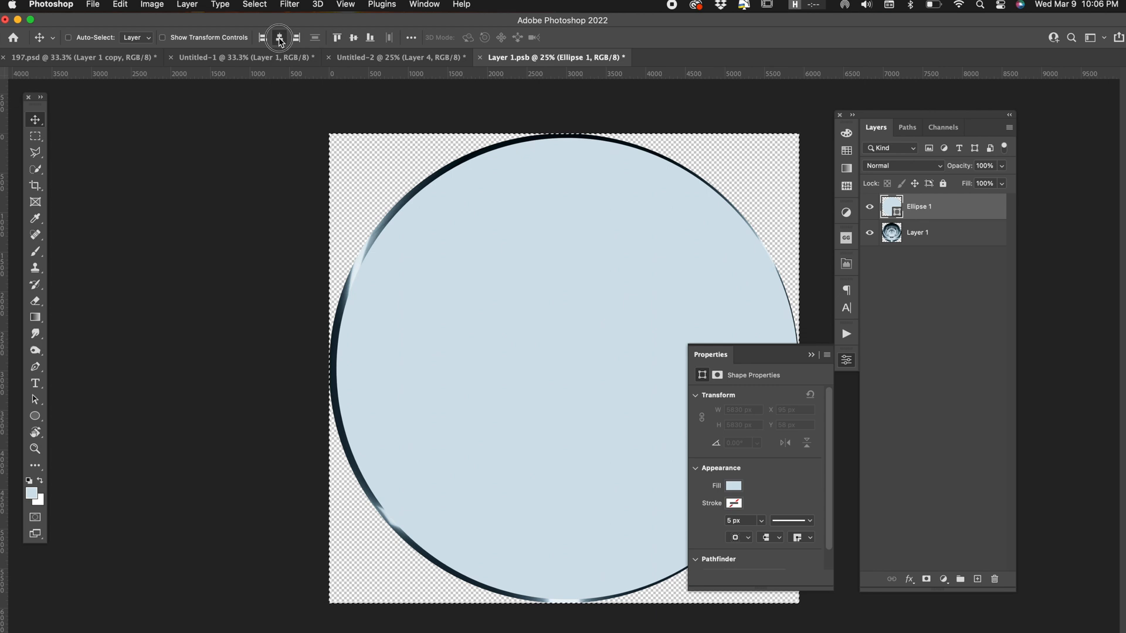
{"action": "left_click", "coordinate": [354, 38]}
Place Ellipse 1 beneath Layer 1, clip Layer 1 to it and scale Layer 1 up to about 107% from its centre.
{"action": "left_click_drag", "start_coordinate": [916, 209], "coordinate": [923, 241]}
{"action": "left_click", "coordinate": [925, 219], "text": "alt"}
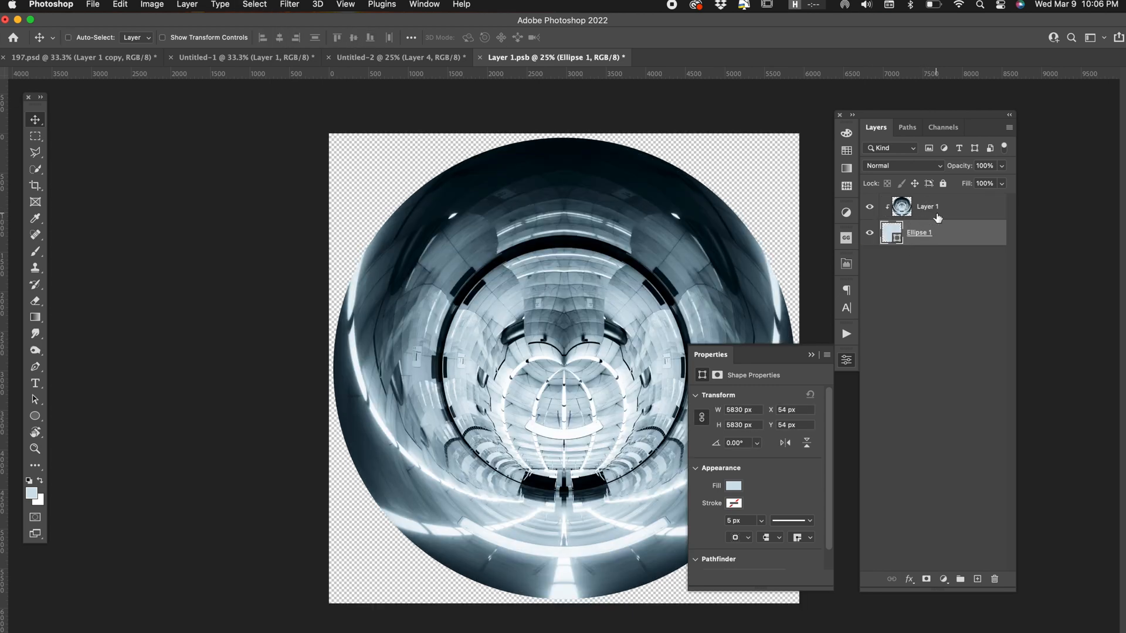
{"action": "left_click", "coordinate": [926, 207]}
{"action": "key", "text": "super+t"}
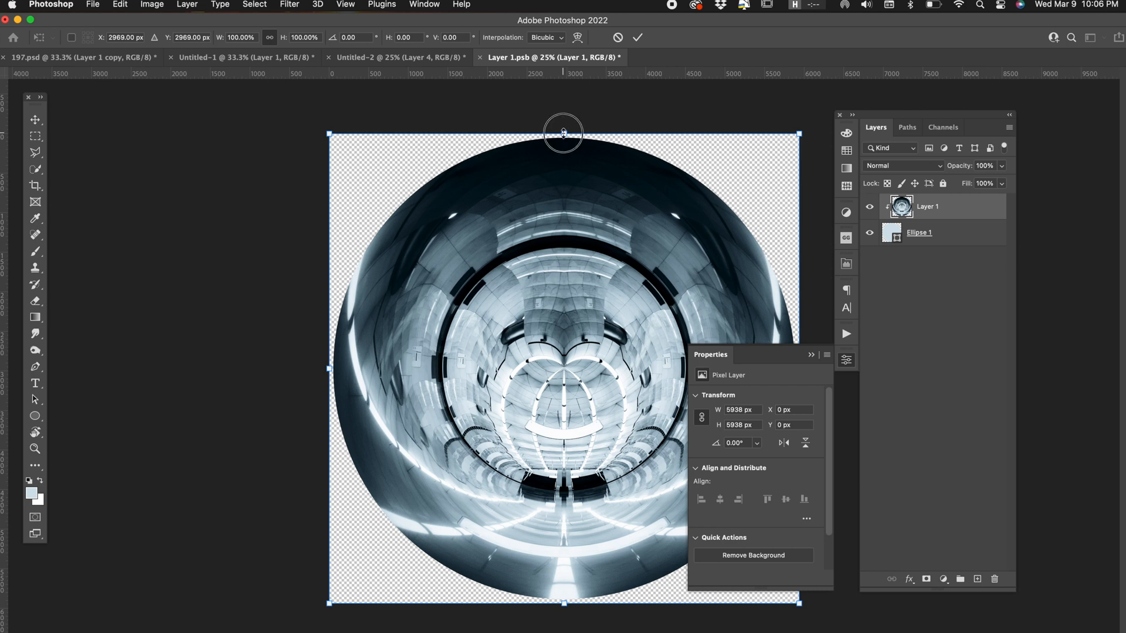
{"action": "left_click_drag", "start_coordinate": [563, 133], "coordinate": [558, 116]}
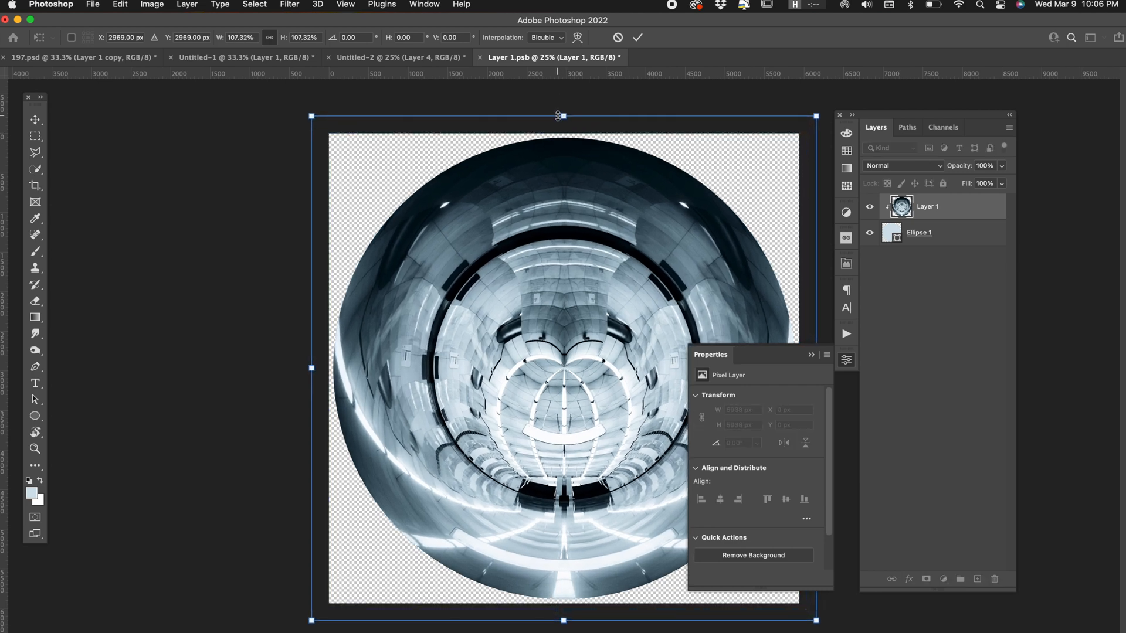
{"action": "double_click", "coordinate": [848, 361]}
{"action": "key", "text": "Return"}
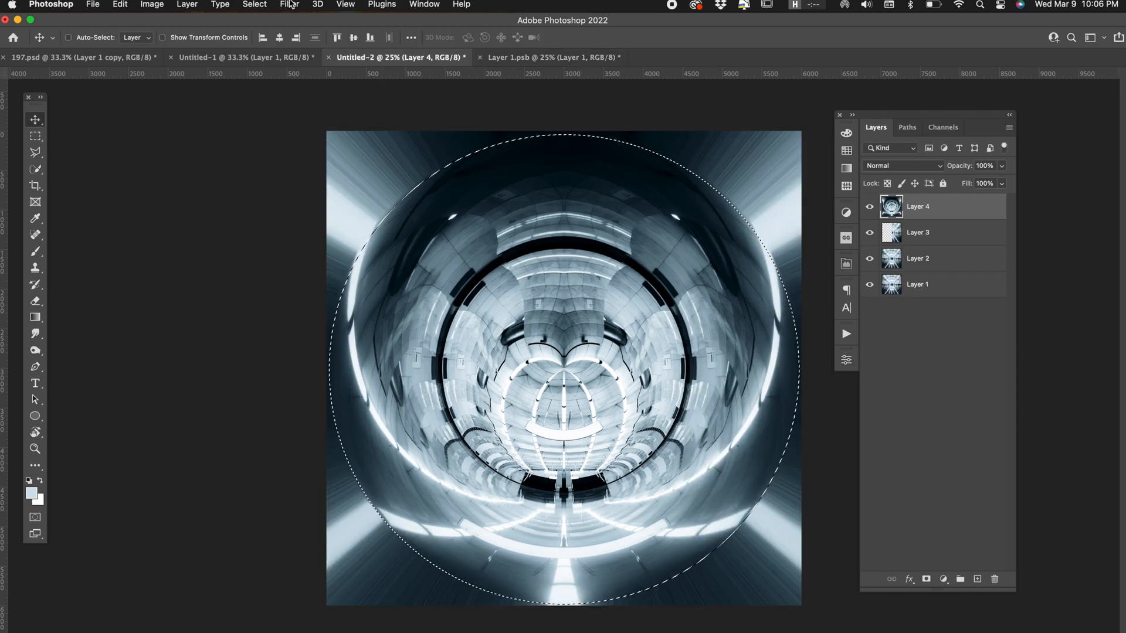
Apply a 100% Spherize distortion in Normal mode to the circular selection on Layer 4 of Untitled-2.
{"action": "left_click", "coordinate": [289, 4]}
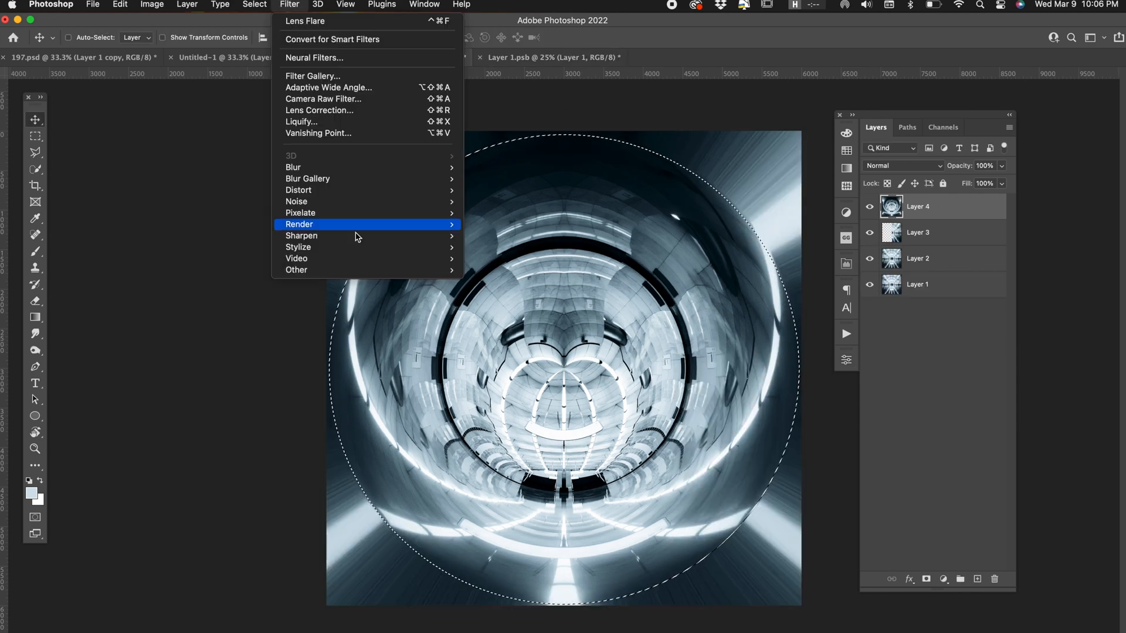
{"action": "mouse_move", "coordinate": [364, 195]}
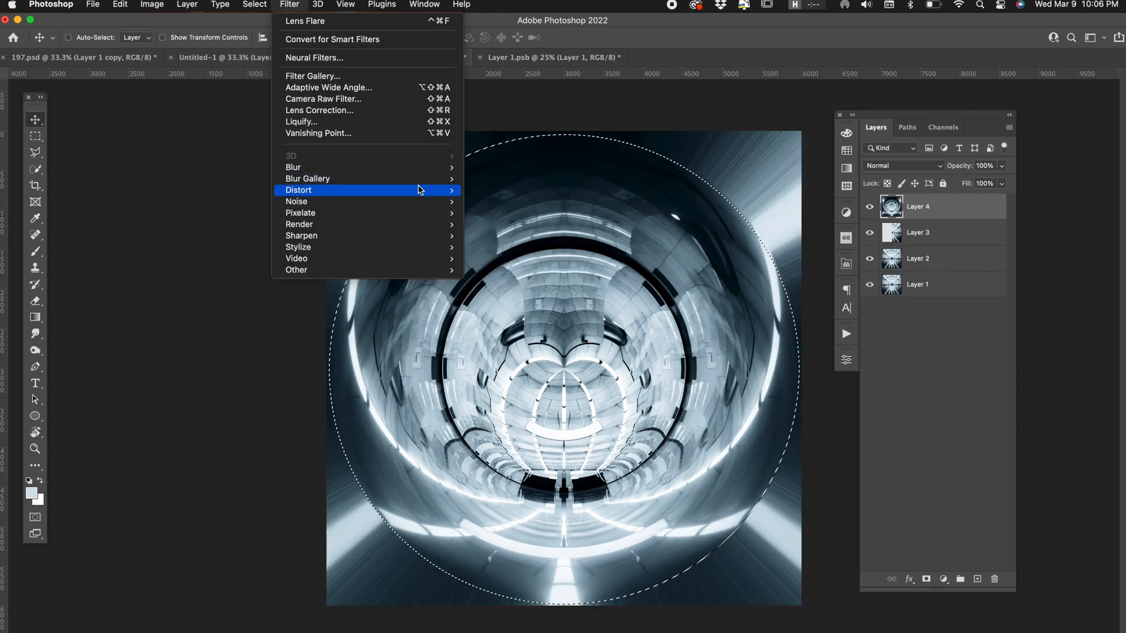
{"action": "left_click", "coordinate": [516, 247]}
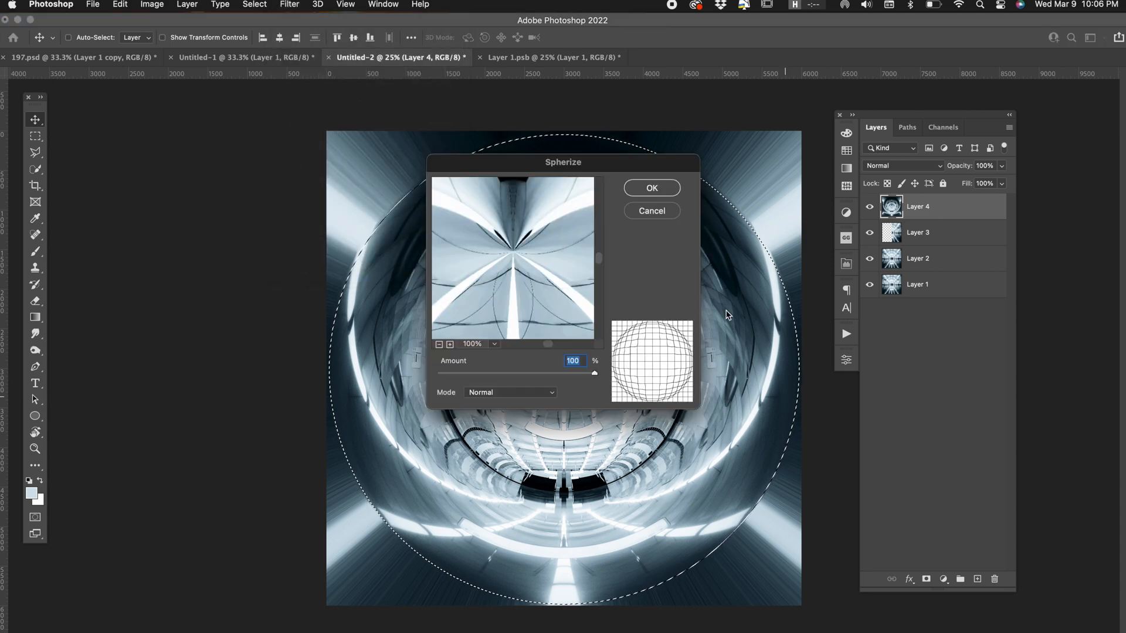
{"action": "left_click", "coordinate": [652, 187]}
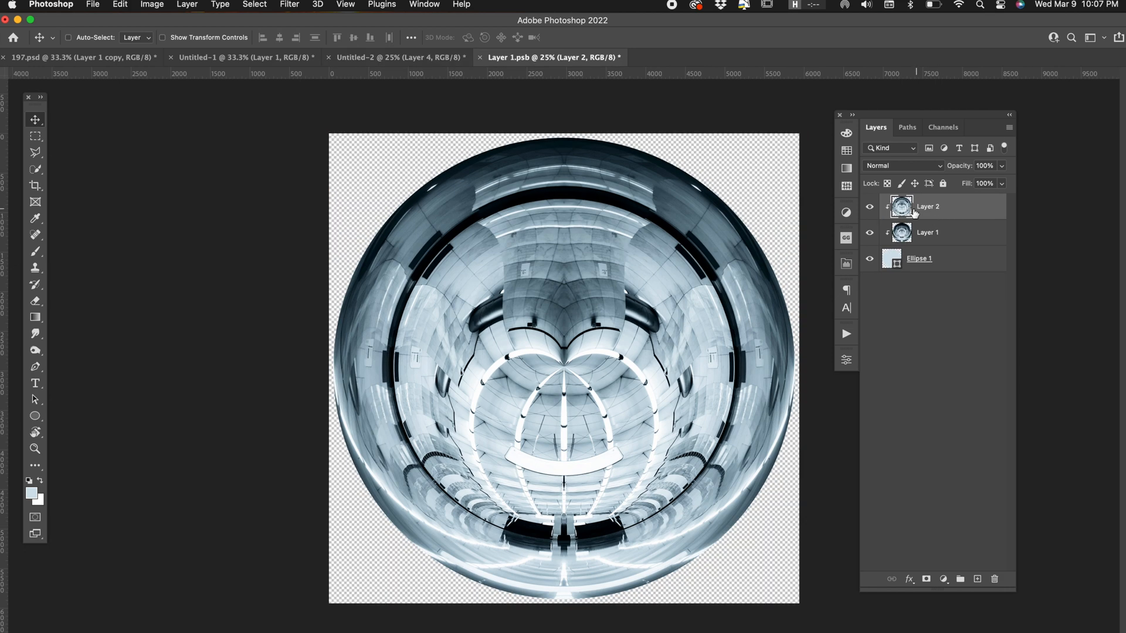
Compare the clipped Layer 2 hidden and shown in Layer 1.psb, and add a layer mask to it.
{"action": "left_click", "coordinate": [871, 207]}
{"action": "left_click", "coordinate": [871, 207]}
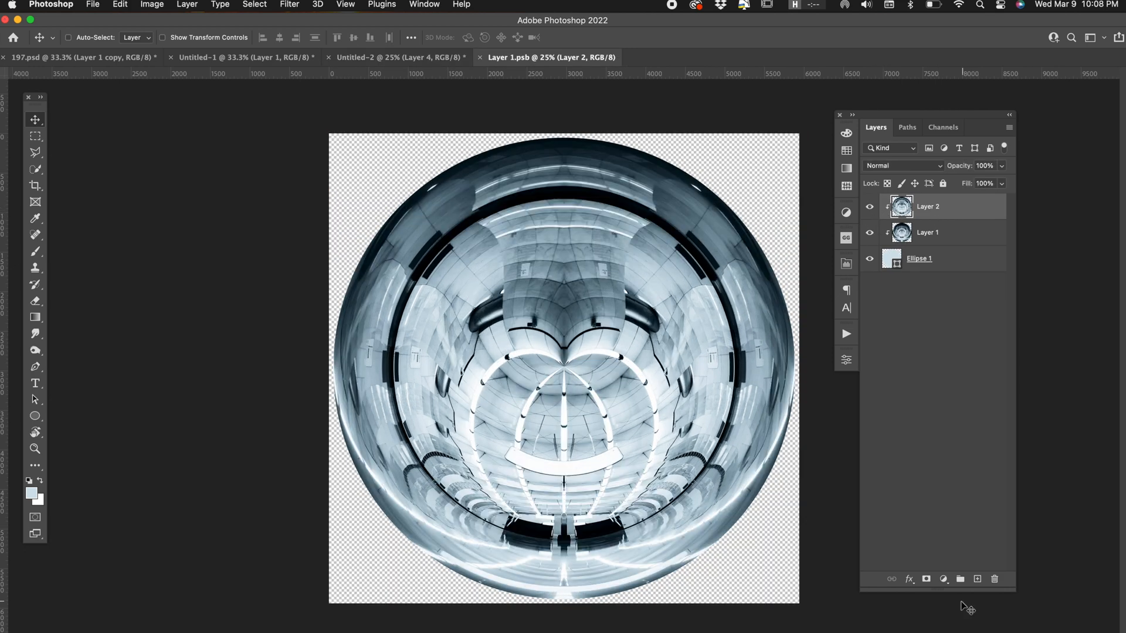
{"action": "left_click", "coordinate": [927, 580]}
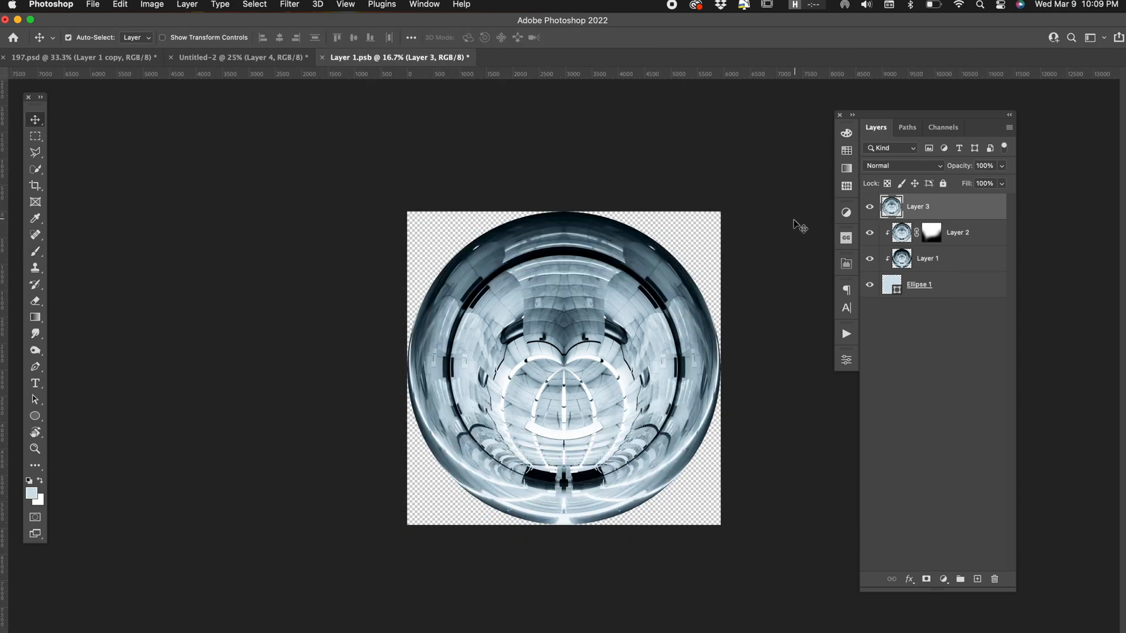
Rotate Layer 3 in Layer 1.psb by 180 degrees to turn the sphere image upside down.
{"action": "key", "text": "super+t"}
{"action": "left_click_drag", "start_coordinate": [768, 229], "coordinate": [432, 464]}
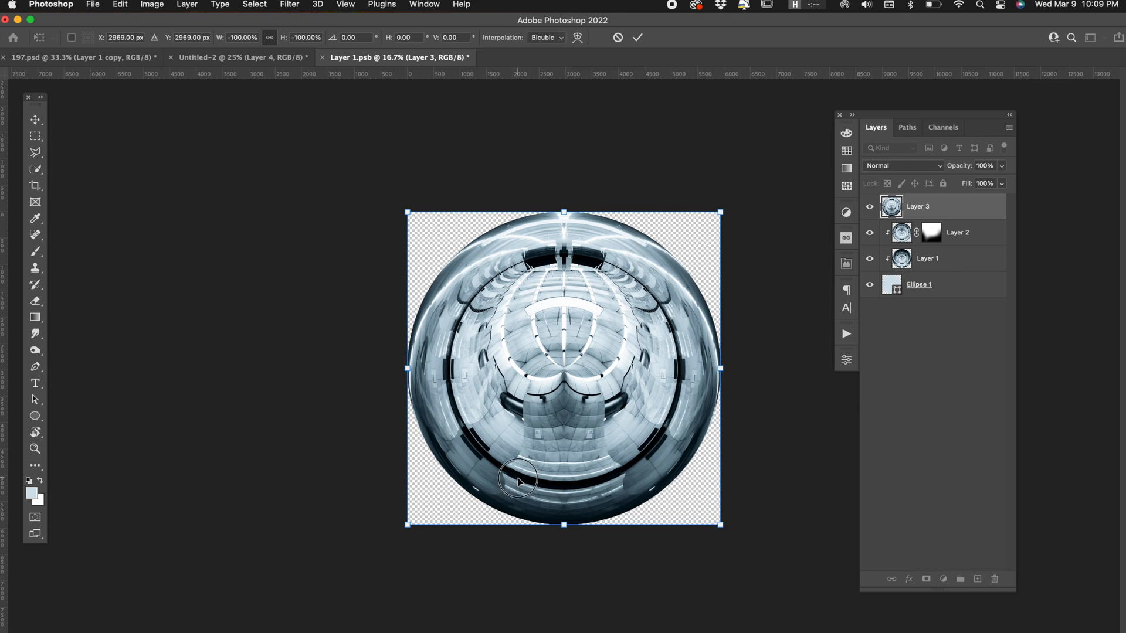
{"action": "key", "text": "Return"}
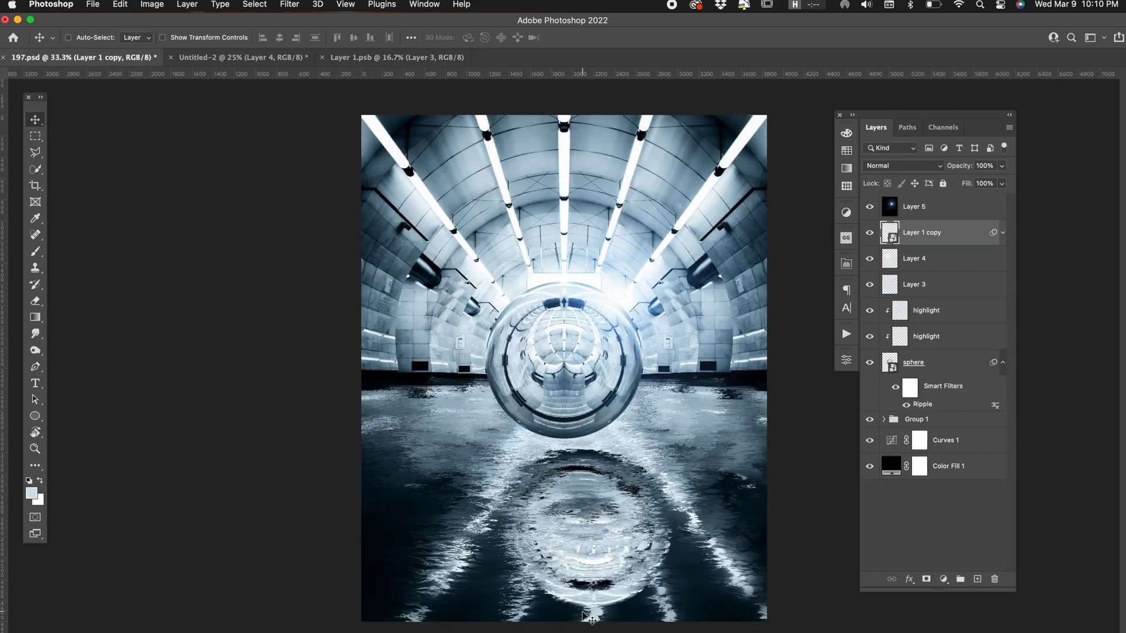
Align the Layer 1 copy reflection beneath the sphere and fade its lower part with a layer mask and a soft black 2200 px brush.
{"action": "left_click_drag", "start_coordinate": [604, 544], "coordinate": [593, 549]}
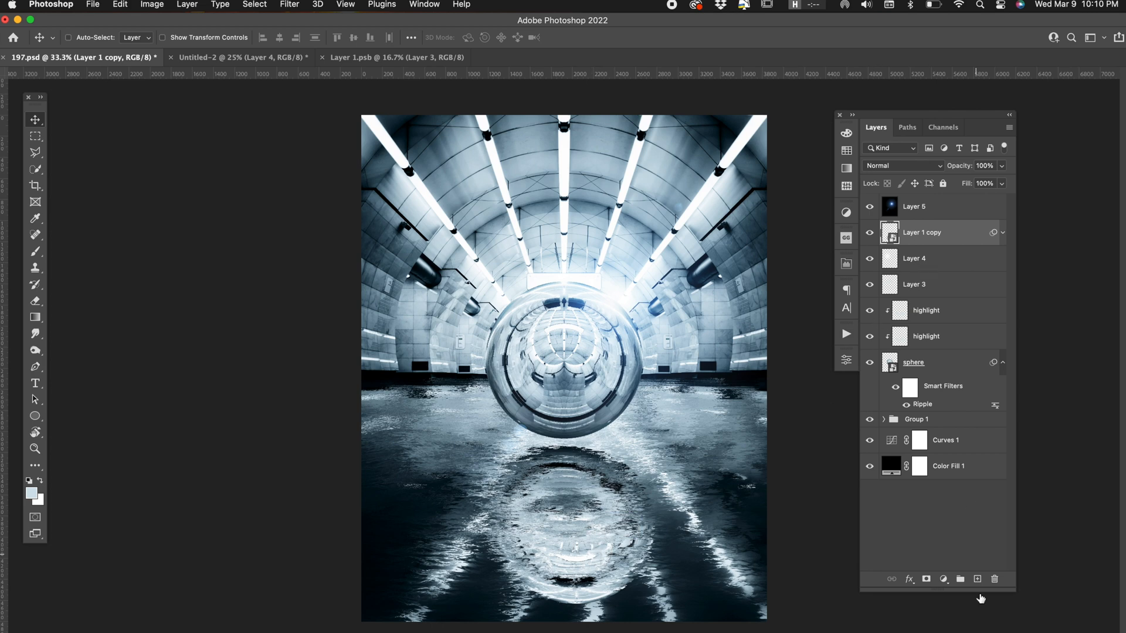
{"action": "left_click", "coordinate": [928, 580]}
{"action": "key", "text": "b"}
{"action": "key", "text": "super+minus"}
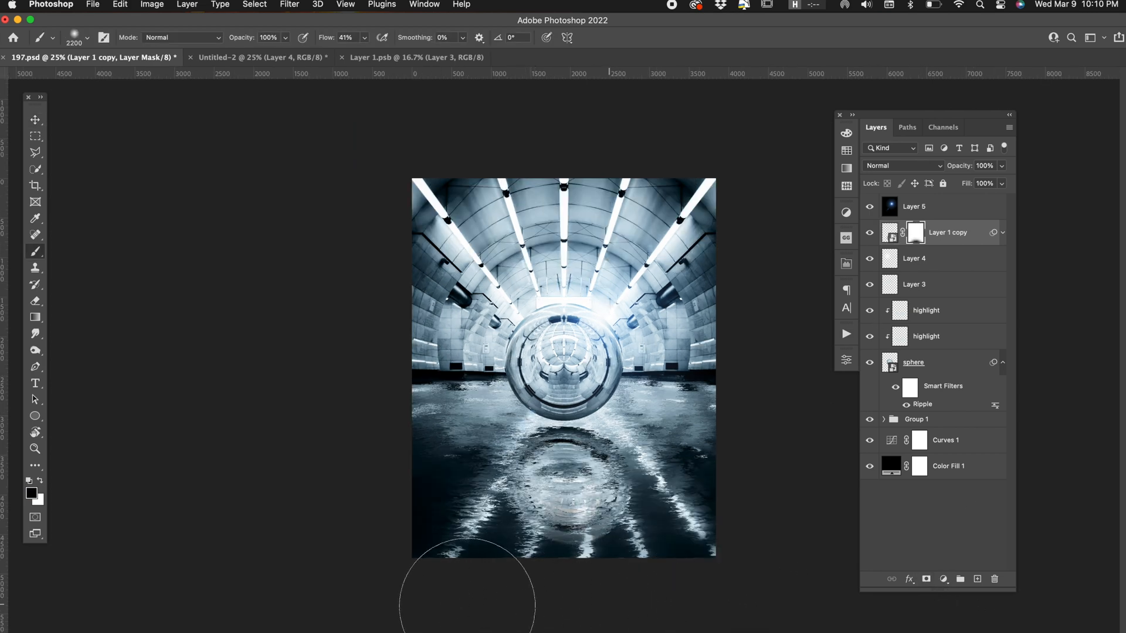
{"action": "mouse_move", "coordinate": [465, 603]}
{"action": "left_mouse_down"}
{"action": "mouse_move", "coordinate": [661, 603]}
{"action": "mouse_move", "coordinate": [484, 585]}
{"action": "mouse_move", "coordinate": [611, 602]}
{"action": "left_mouse_up"}
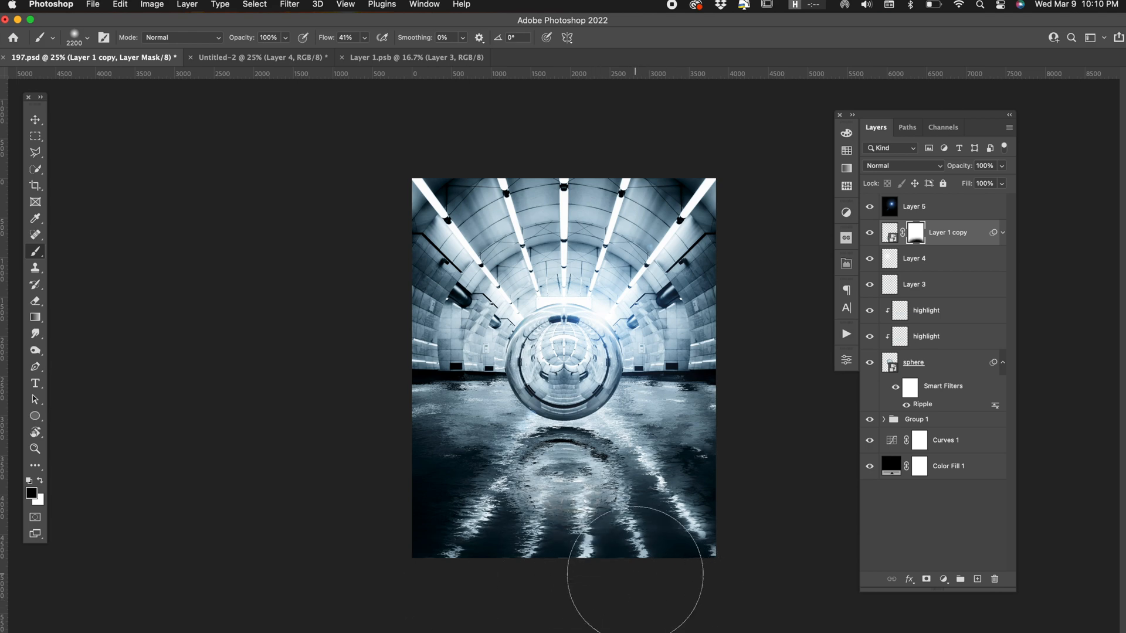
{"action": "key", "text": "super+equal"}
{"action": "key", "text": "super+equal"}
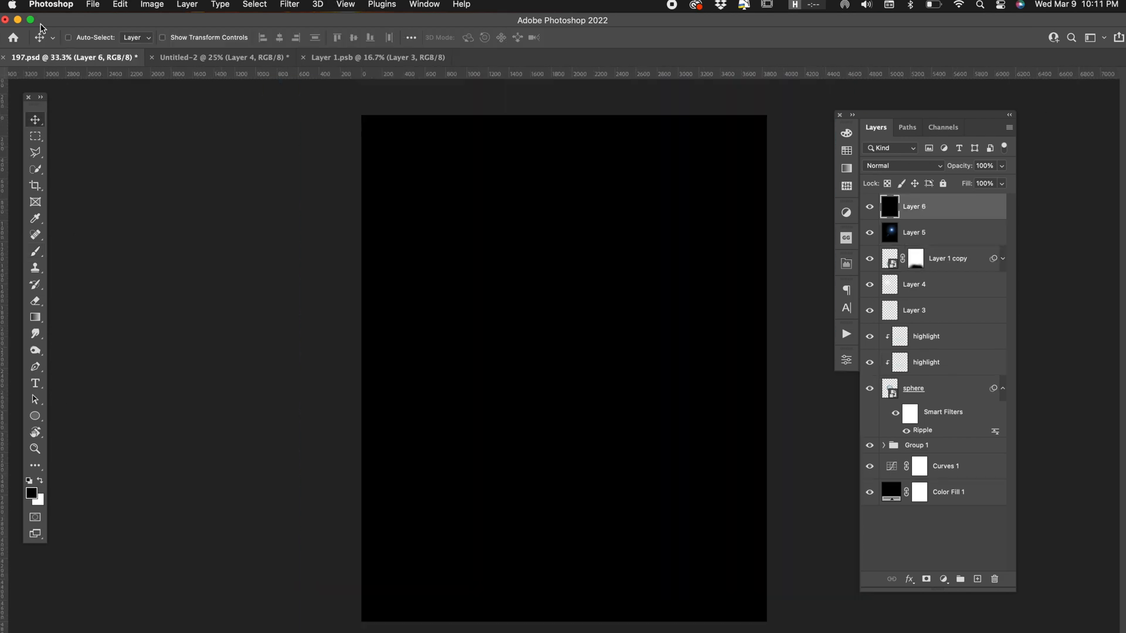
Try the different lens types and render a Movie Prime lens flare at 100% brightness on the black Layer 6.
{"action": "left_click", "coordinate": [289, 5]}
{"action": "mouse_move", "coordinate": [364, 226]}
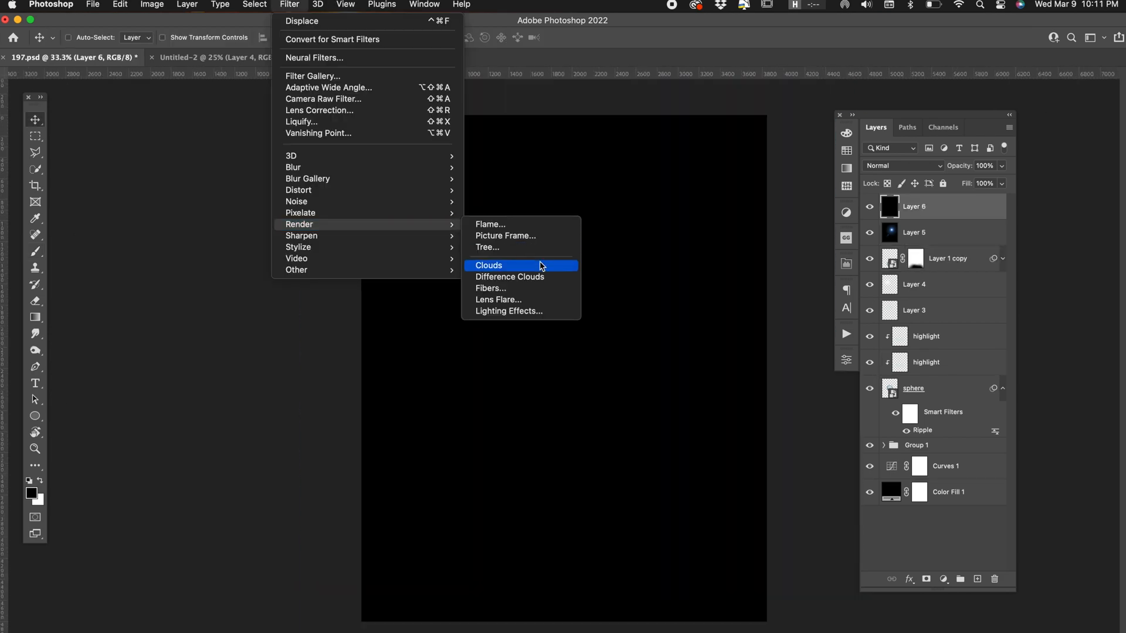
{"action": "left_click", "coordinate": [535, 302]}
{"action": "left_click", "coordinate": [722, 484]}
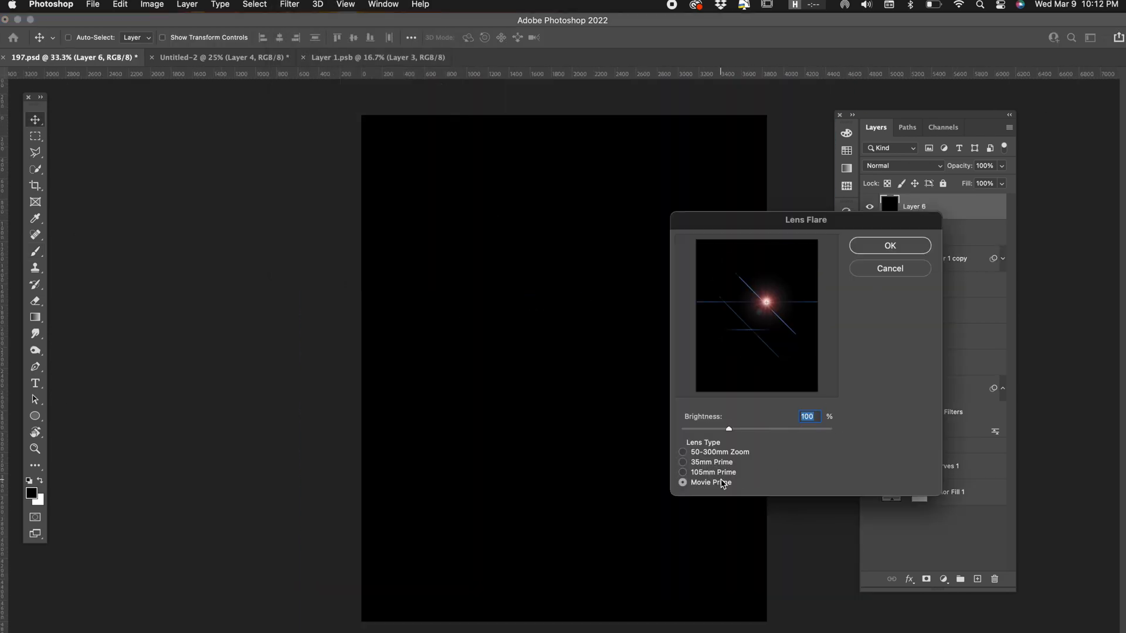
{"action": "left_click", "coordinate": [716, 454]}
{"action": "left_click", "coordinate": [711, 463]}
{"action": "left_click", "coordinate": [708, 482]}
{"action": "left_click", "coordinate": [706, 475]}
{"action": "left_click", "coordinate": [706, 483]}
{"action": "left_click", "coordinate": [890, 245]}
Set Layer 6 to Screen and move its flare up towards the sphere's upper edge.
{"action": "left_click", "coordinate": [903, 165]}
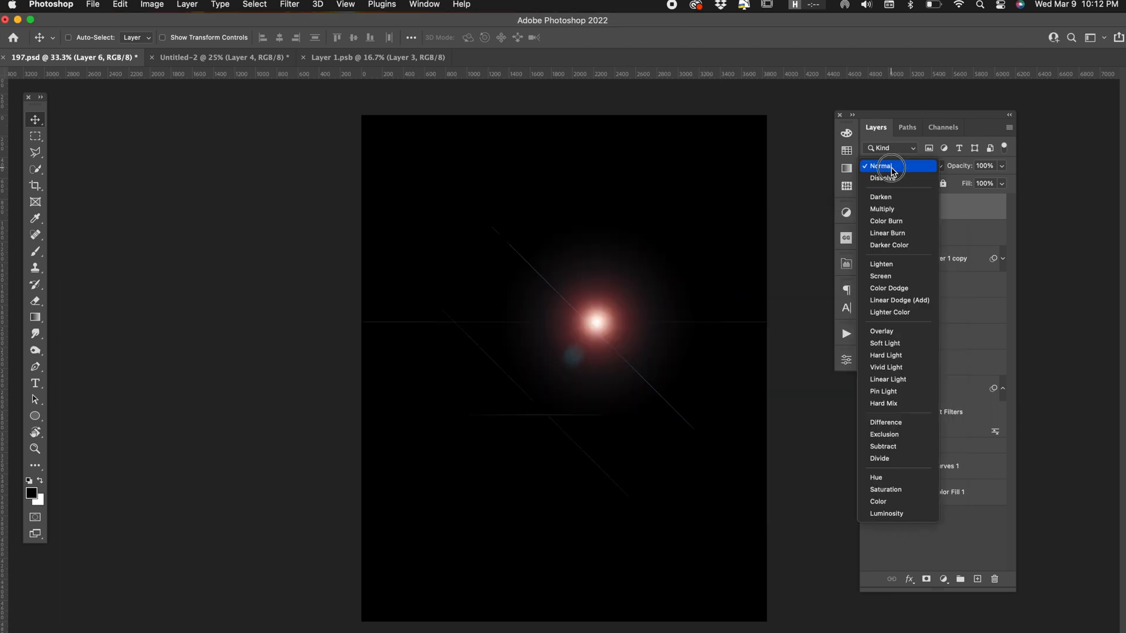
{"action": "left_click", "coordinate": [889, 277]}
{"action": "left_click_drag", "start_coordinate": [598, 334], "coordinate": [594, 298]}
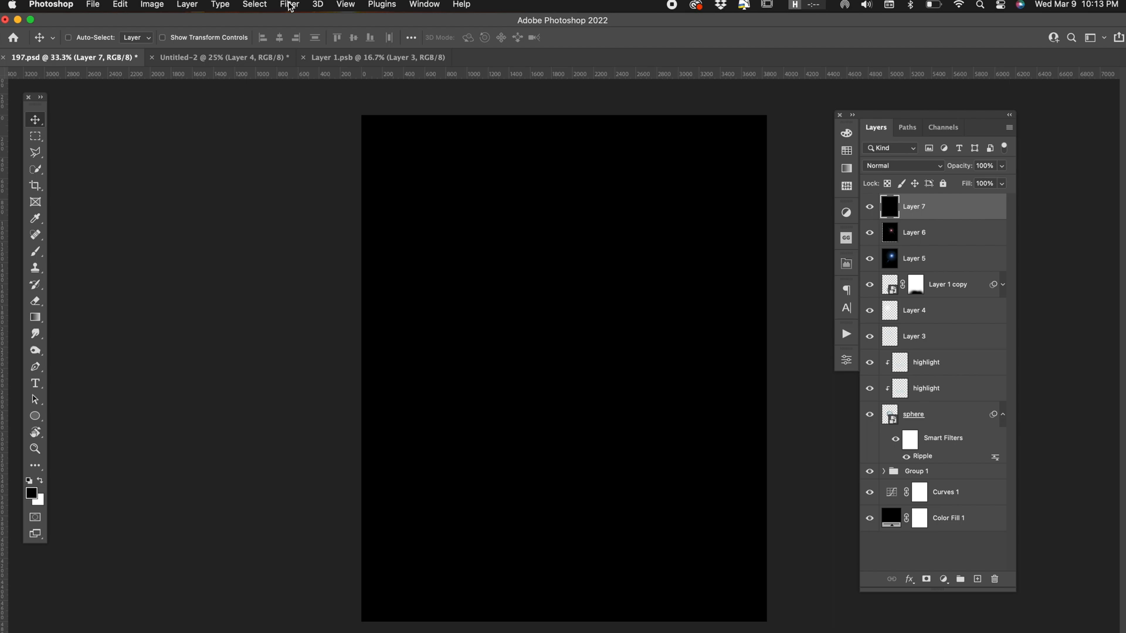
Render a 105mm Prime lens flare near the centre of the black Layer 7.
{"action": "left_click", "coordinate": [289, 6]}
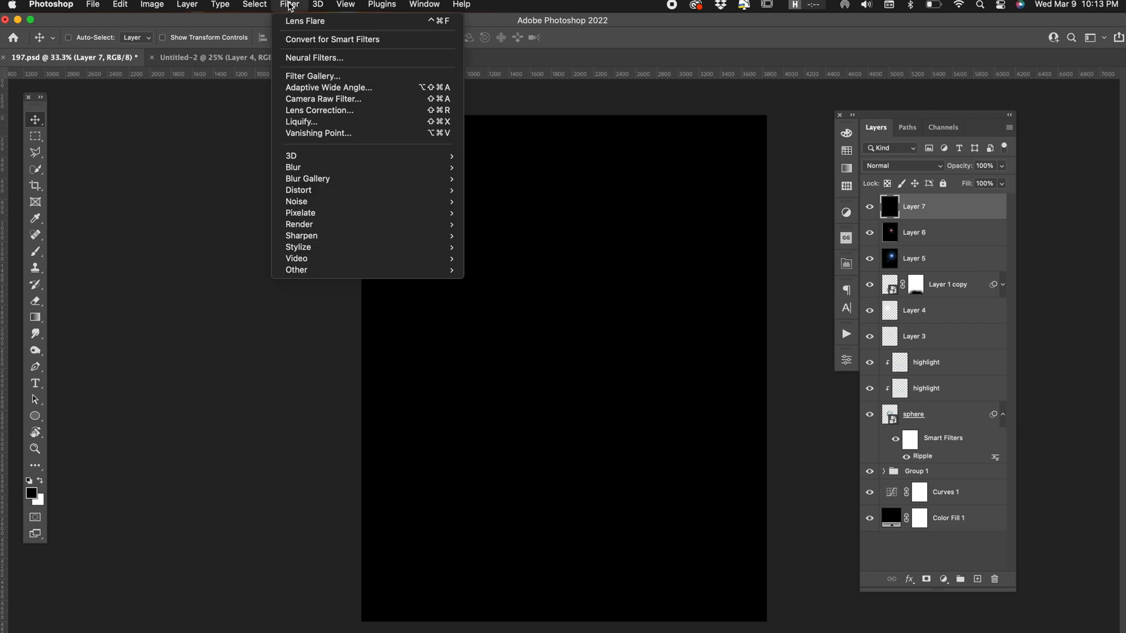
{"action": "mouse_move", "coordinate": [329, 221]}
{"action": "left_click", "coordinate": [525, 304]}
{"action": "left_click", "coordinate": [707, 482]}
{"action": "left_click", "coordinate": [710, 472]}
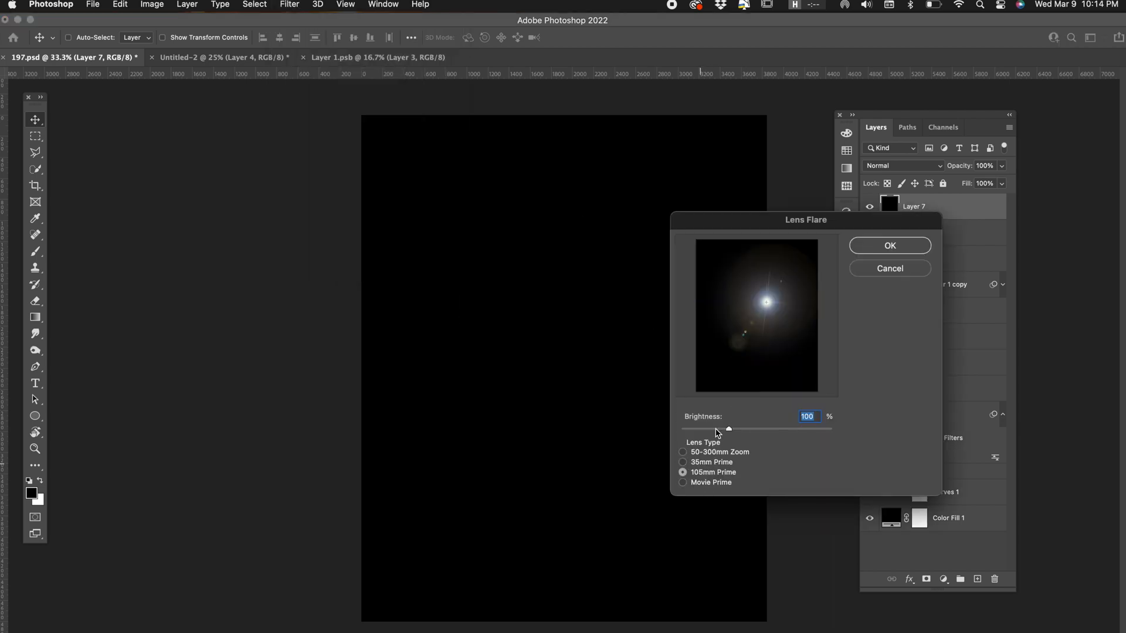
{"action": "left_click_drag", "start_coordinate": [729, 429], "coordinate": [725, 428]}
{"action": "left_click", "coordinate": [757, 317]}
{"action": "key", "text": "Return"}
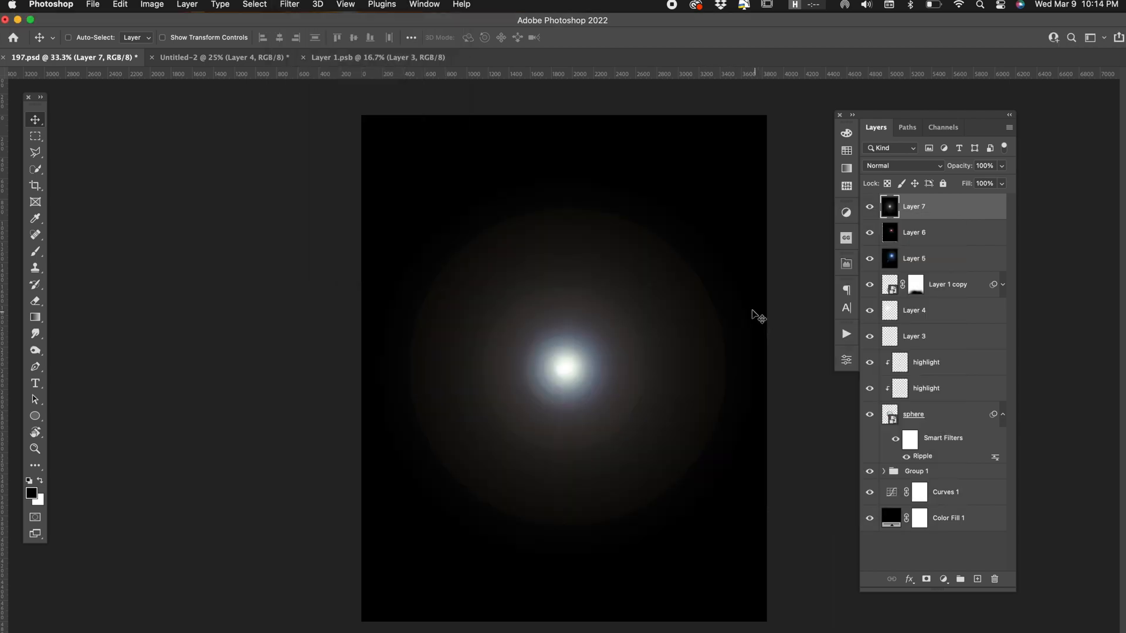
Set Layer 7 to Screen and position it with a duplicate beneath the sphere layer, so the flares glow behind the sphere.
{"action": "left_click", "coordinate": [878, 165]}
{"action": "left_click", "coordinate": [892, 274]}
{"action": "left_click_drag", "start_coordinate": [915, 206], "coordinate": [930, 344]}
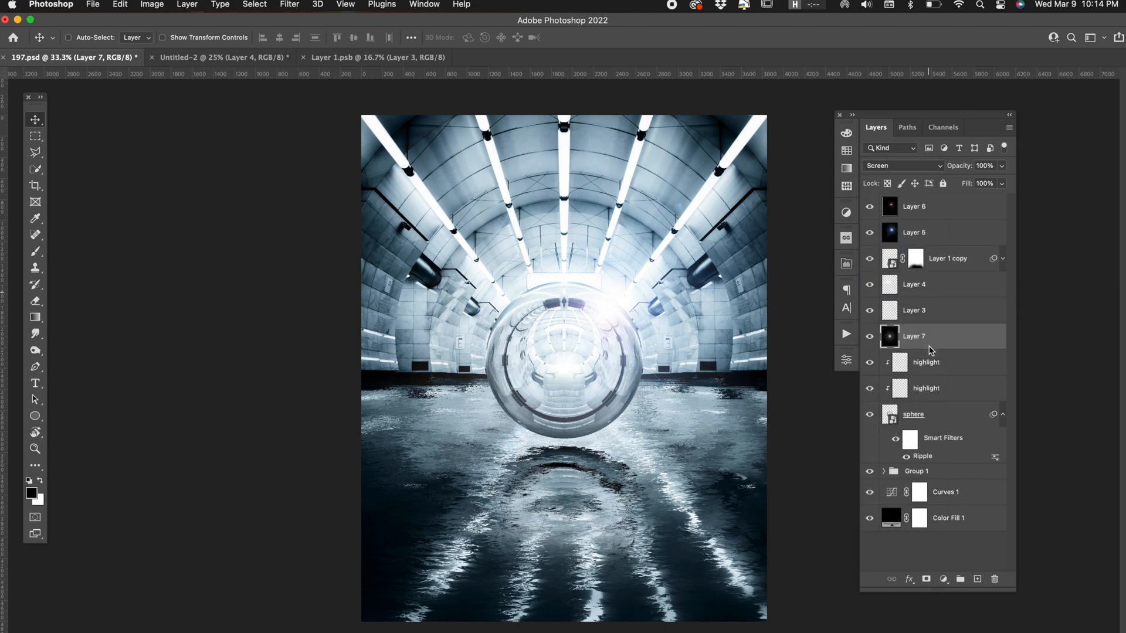
{"action": "left_click_drag", "start_coordinate": [631, 389], "coordinate": [618, 301]}
{"action": "left_click_drag", "start_coordinate": [918, 337], "coordinate": [925, 444]}
{"action": "left_click_drag", "start_coordinate": [604, 401], "coordinate": [548, 393]}
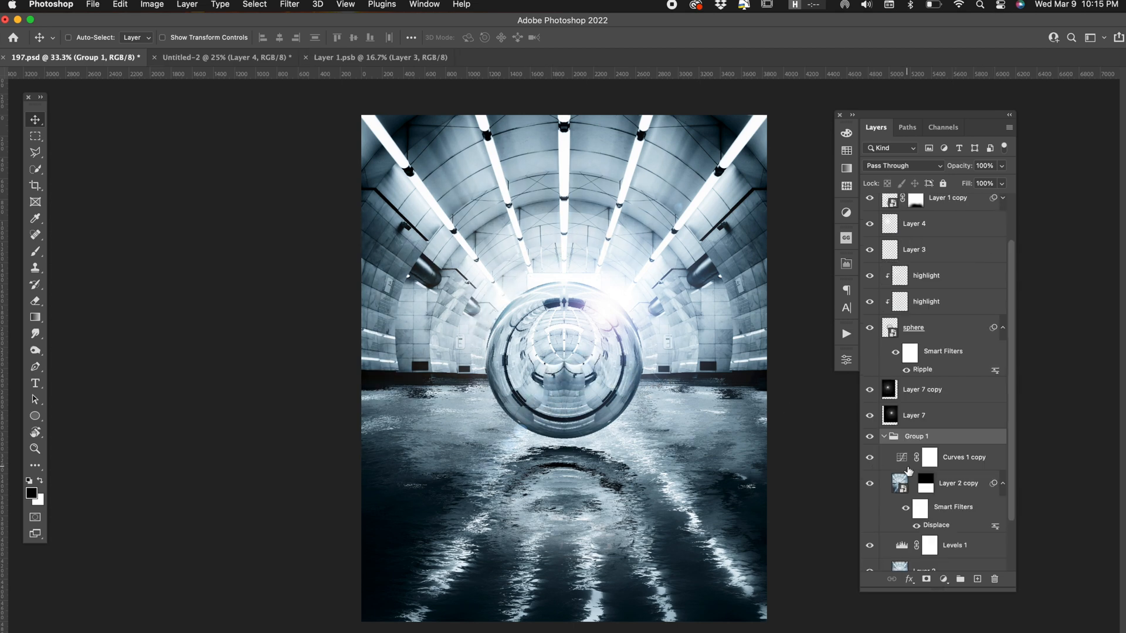
Adjust the upper point of the Curves 1 copy curve in Group 1 to input 205, output 199.
{"action": "left_click", "coordinate": [904, 459]}
{"action": "double_click", "coordinate": [903, 460]}
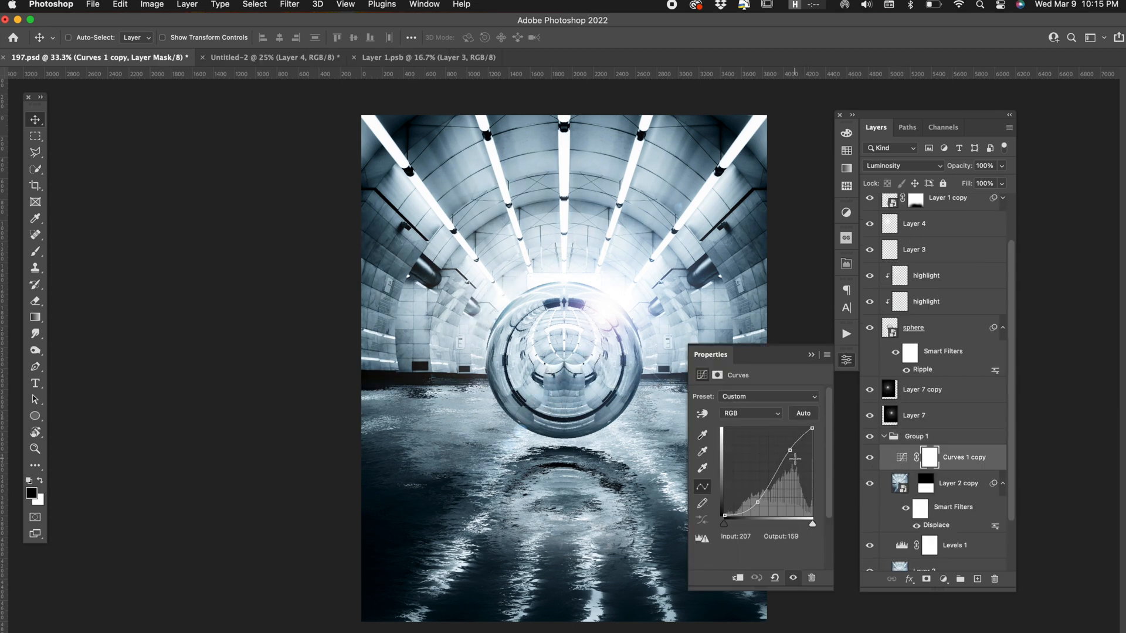
{"action": "left_click_drag", "start_coordinate": [792, 451], "coordinate": [795, 447]}
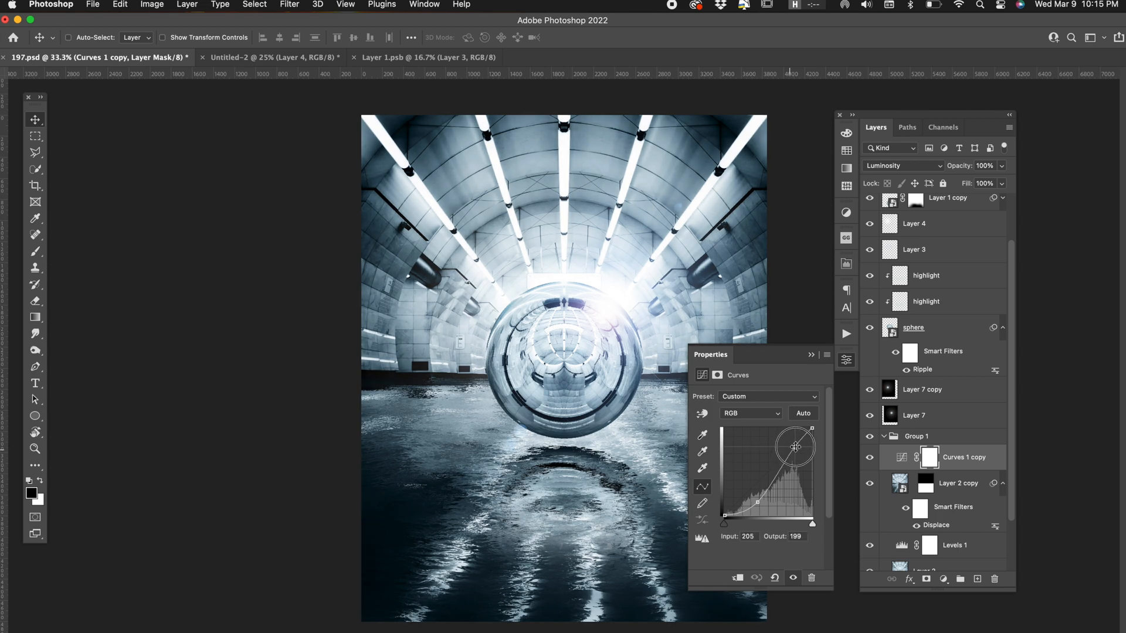
{"action": "left_click", "coordinate": [847, 360]}
Add a coral Solid Color fill layer (hue 0, saturation 45%, brightness 95%) above Layer 6.
{"action": "scroll", "coordinate": [959, 308], "scroll_direction": "up", "scroll_amount": 2}
{"action": "left_click", "coordinate": [953, 214]}
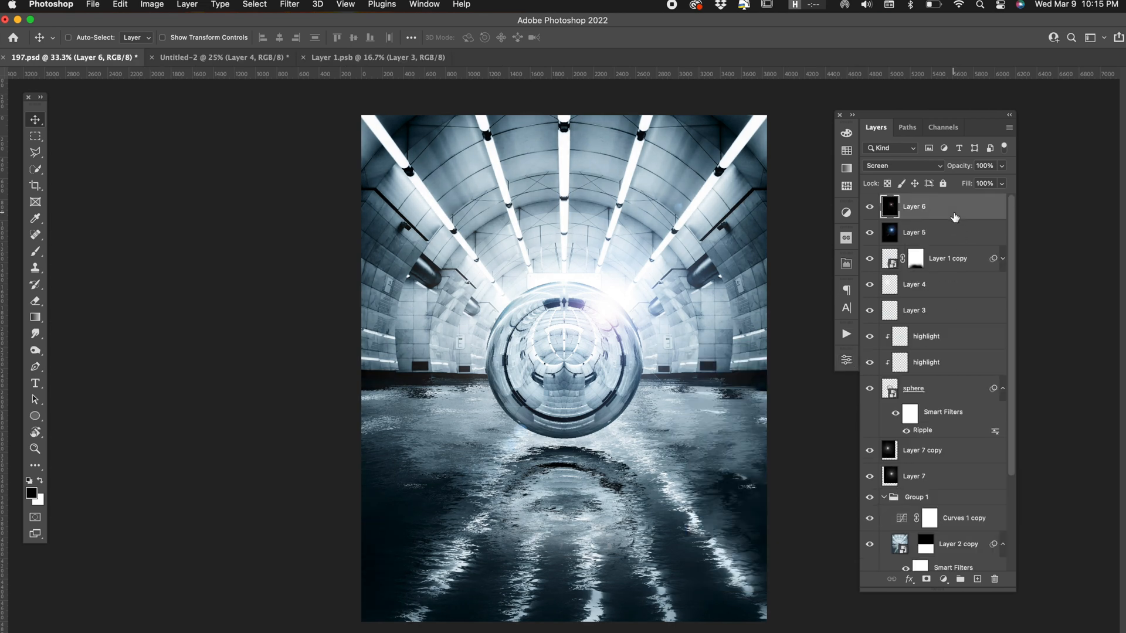
{"action": "left_click", "coordinate": [943, 579]}
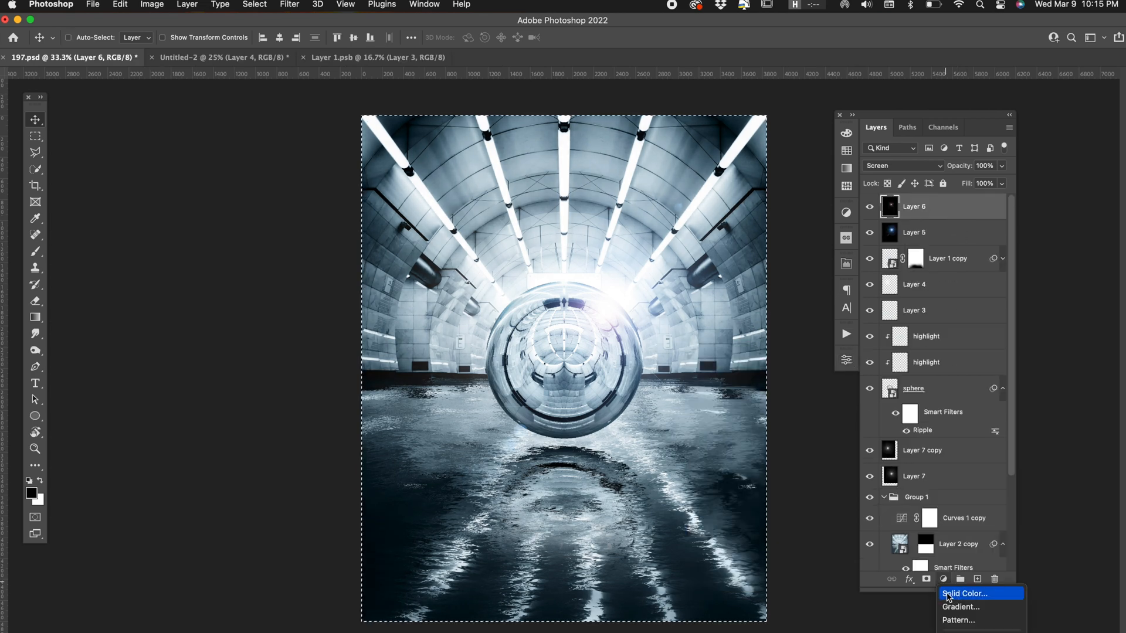
{"action": "left_click", "coordinate": [953, 590]}
{"action": "left_click", "coordinate": [839, 516]}
{"action": "left_click", "coordinate": [1035, 501]}
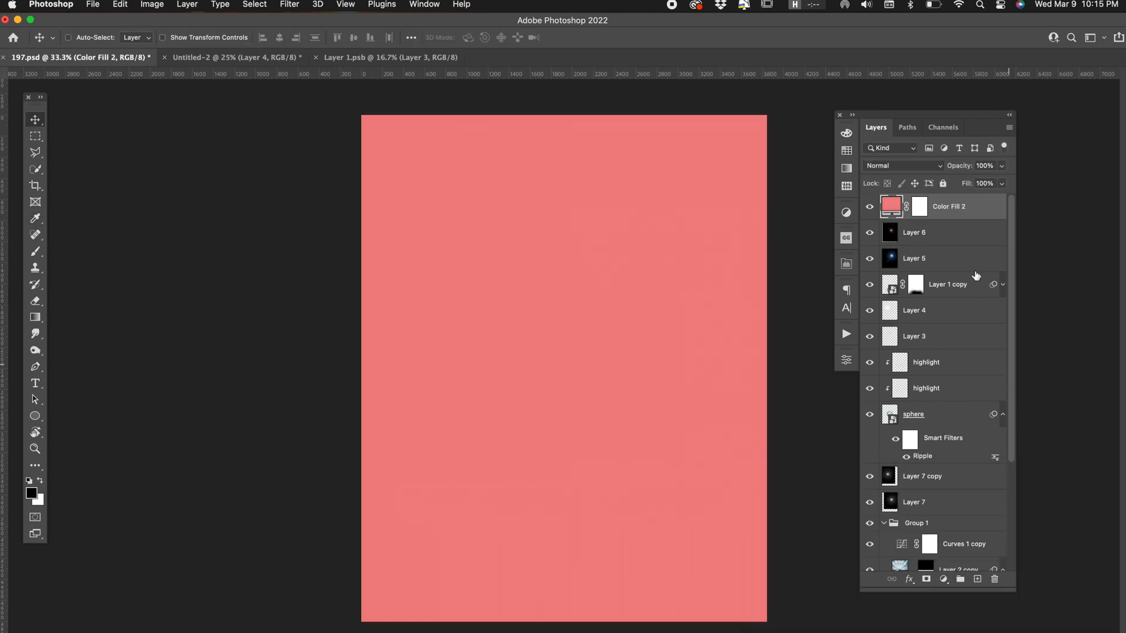
Blend Color Fill 2 in Exclusion mode at 12% opacity.
{"action": "left_click", "coordinate": [903, 165]}
{"action": "left_click", "coordinate": [883, 440]}
{"action": "left_click", "coordinate": [1001, 167]}
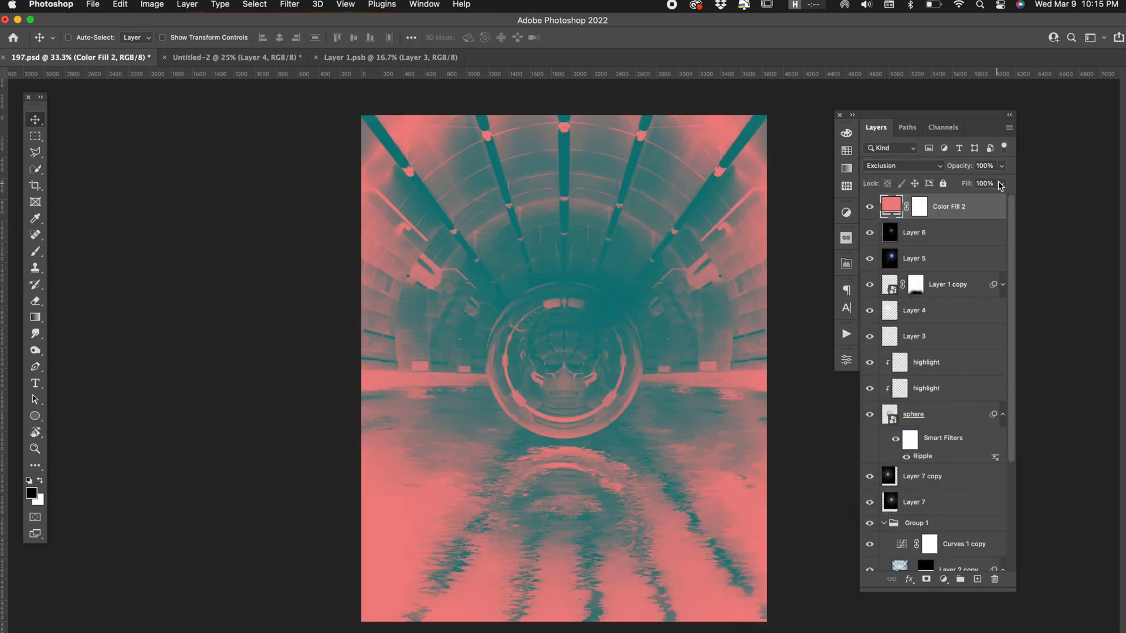
{"action": "left_click", "coordinate": [951, 182]}
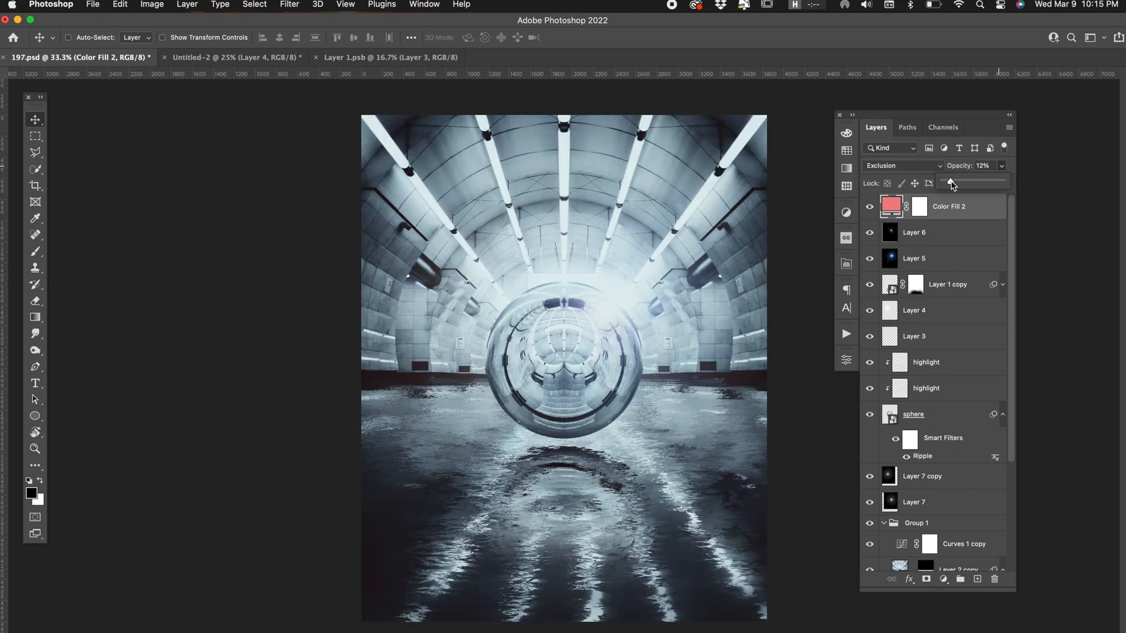
Change the Color Fill 2 colour to pink with hue 322.
{"action": "double_click", "coordinate": [892, 206]}
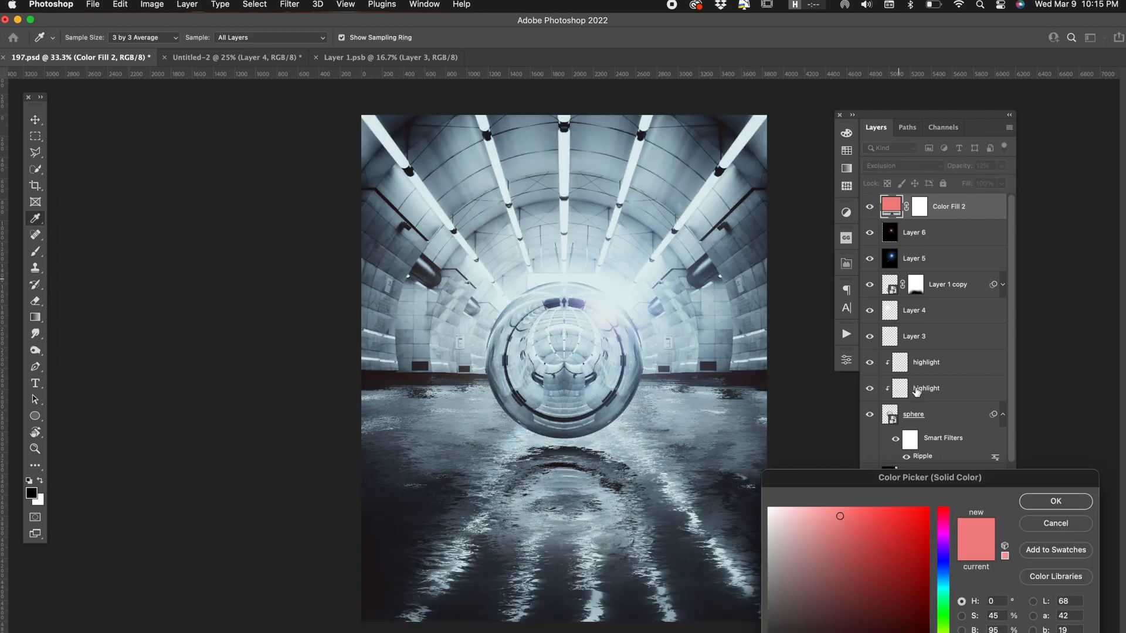
{"action": "left_click_drag", "start_coordinate": [945, 568], "coordinate": [948, 518]}
{"action": "left_click", "coordinate": [1055, 500]}
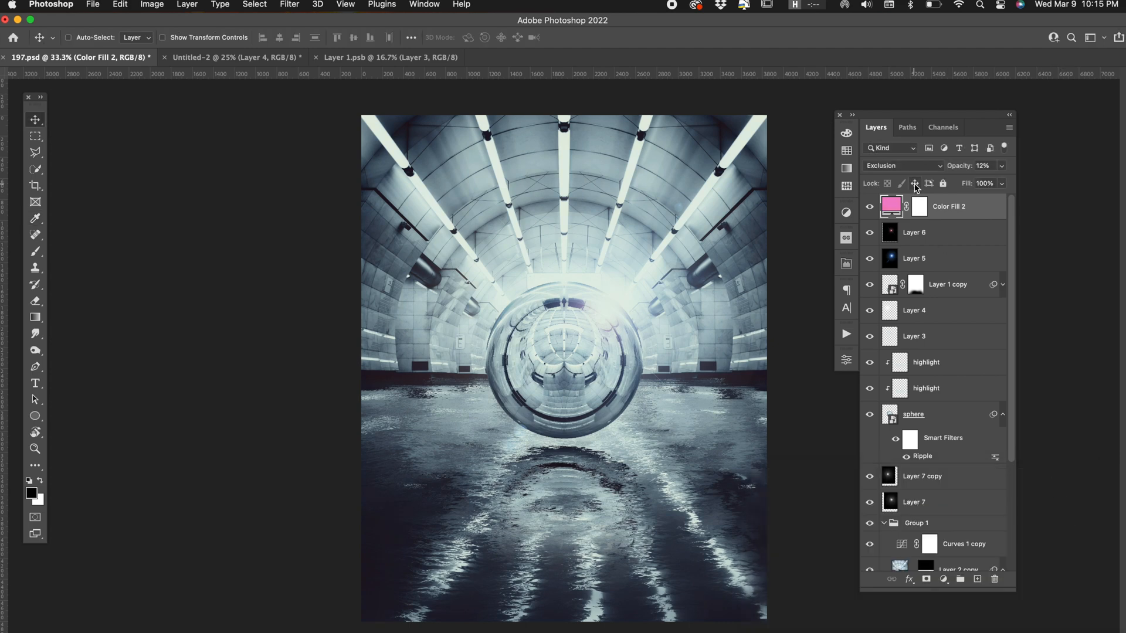
Set Color Fill 2 to Soft Light and change its colour to light blue with hue 200.
{"action": "left_click", "coordinate": [895, 166]}
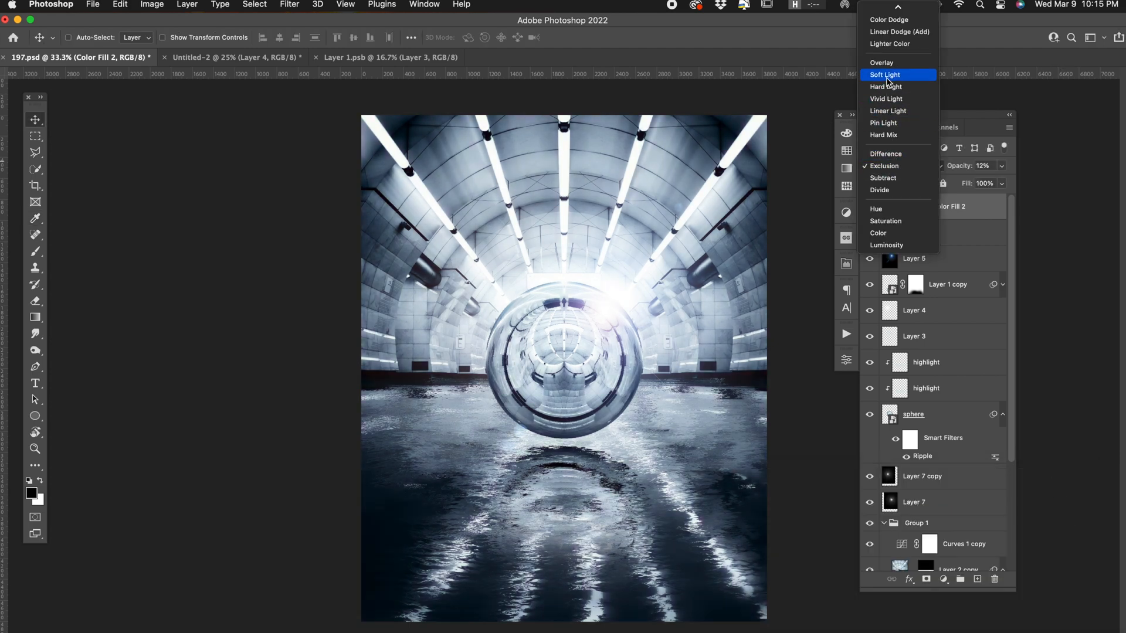
{"action": "left_click", "coordinate": [885, 75]}
{"action": "double_click", "coordinate": [892, 206]}
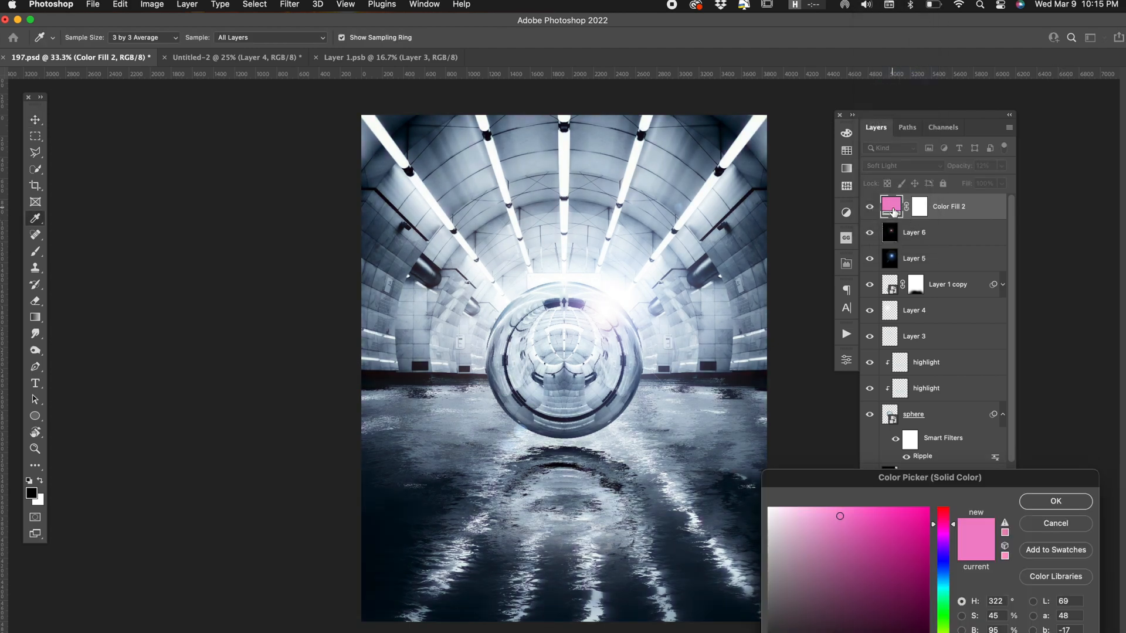
{"action": "mouse_move", "coordinate": [950, 563]}
{"action": "left_mouse_down"}
{"action": "mouse_move", "coordinate": [948, 552]}
{"action": "mouse_move", "coordinate": [945, 580]}
{"action": "left_mouse_up"}
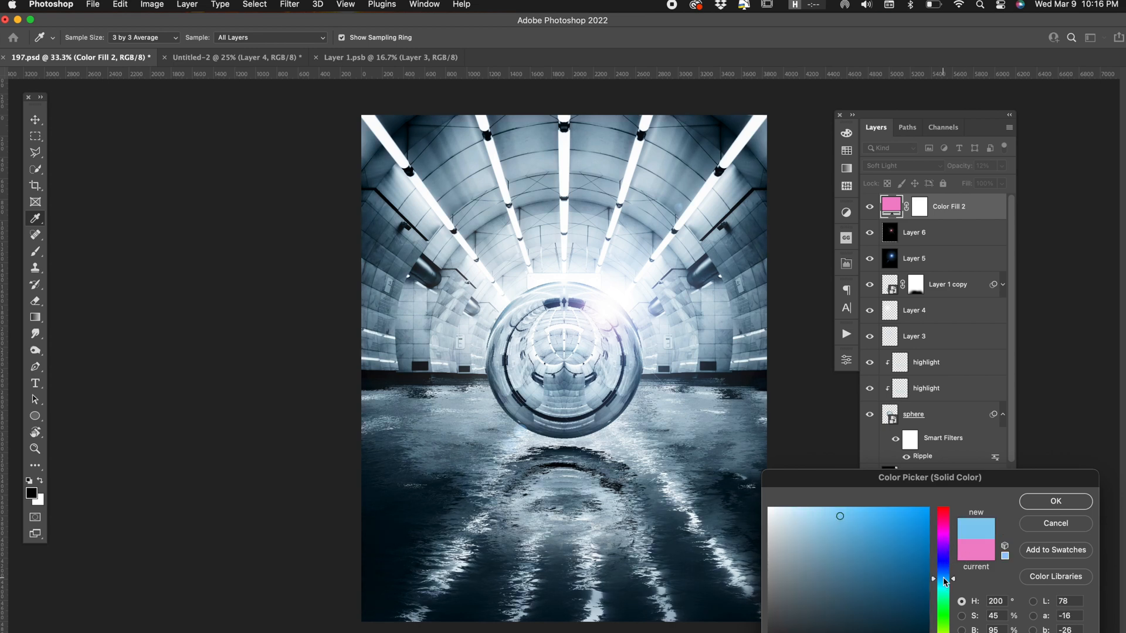
{"action": "key", "text": "Return"}
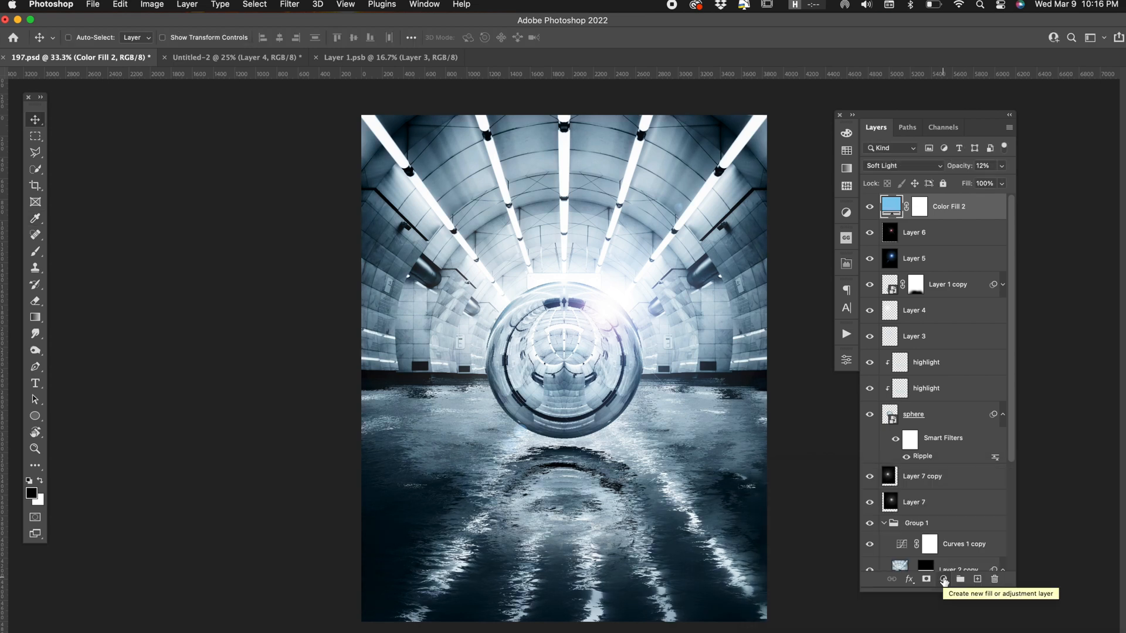